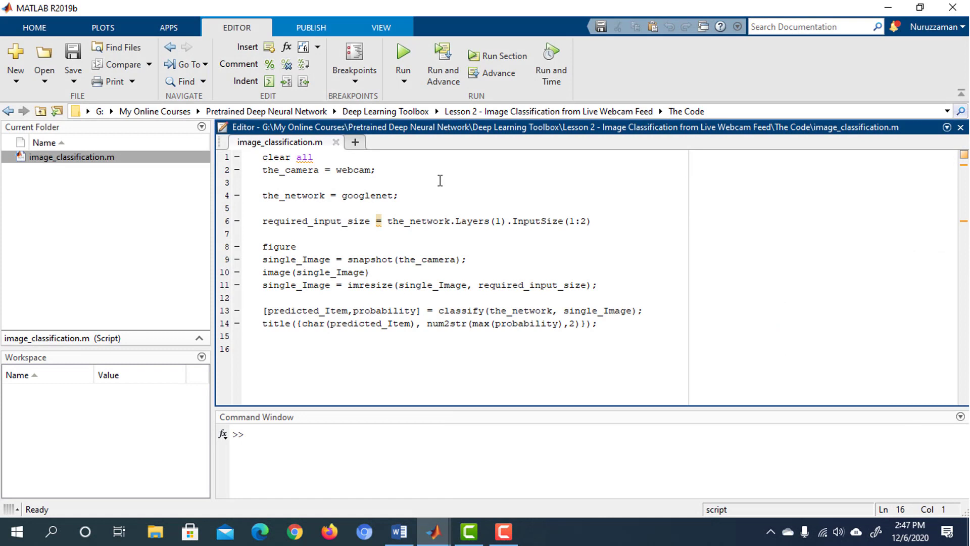
# Create a new blank script and save it as live_feed.m in The Code folder
pyautogui.click(355, 142)
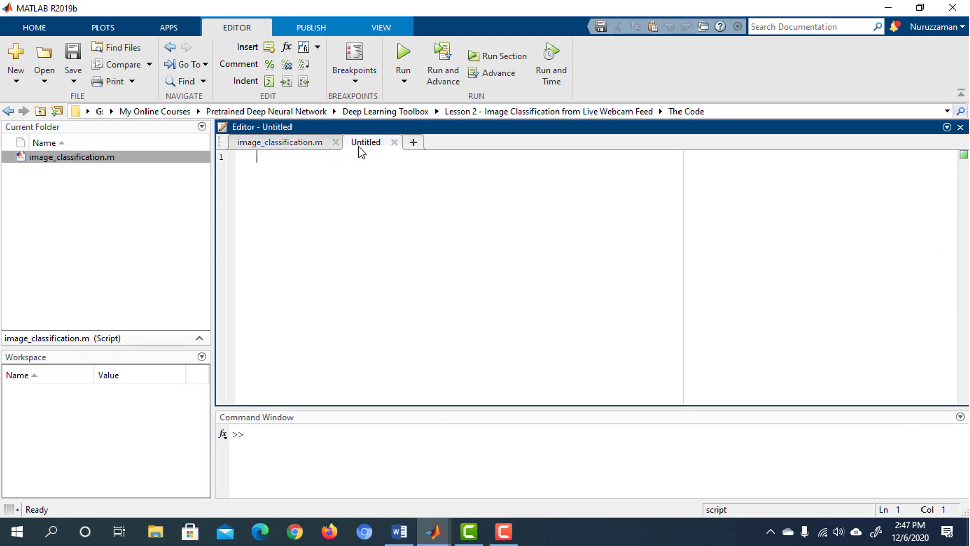
pyautogui.click(73, 54)
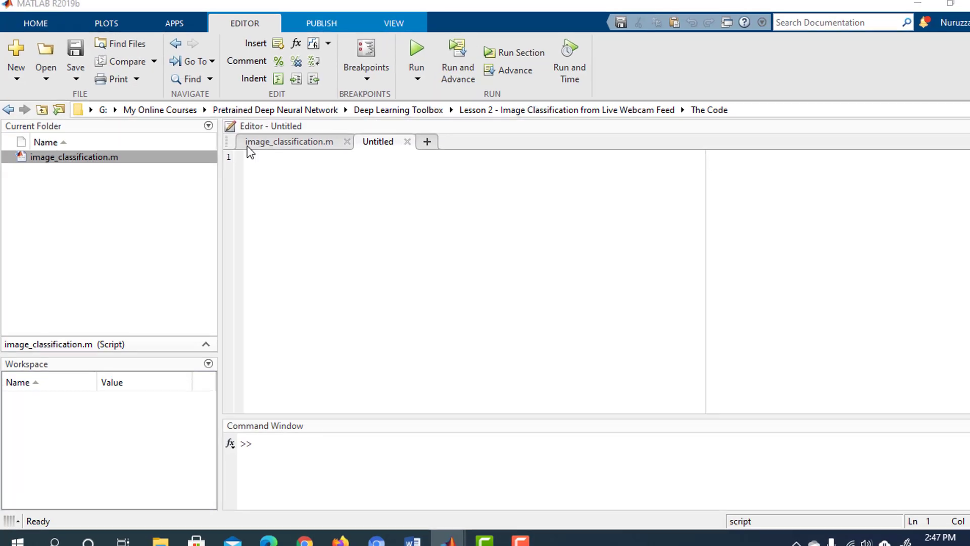
pyautogui.write('live')
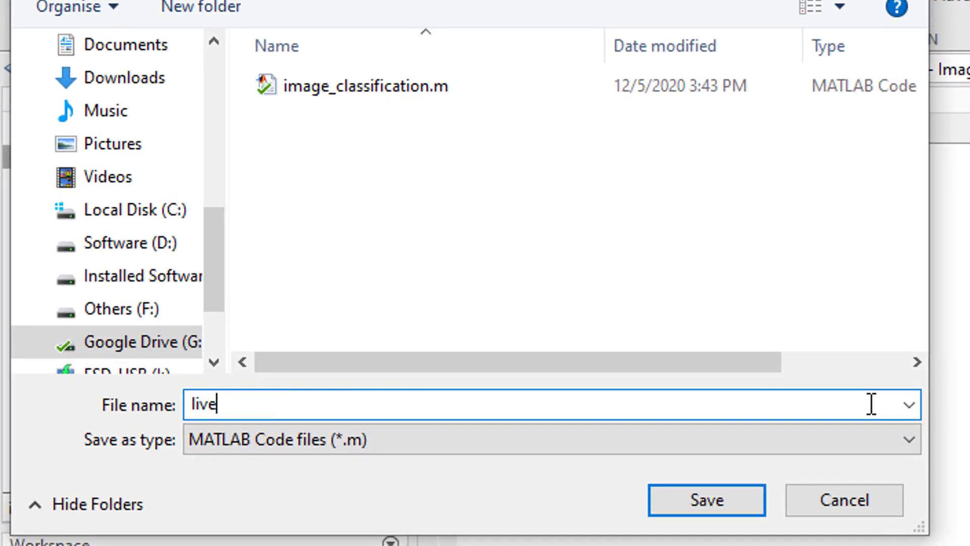
pyautogui.write('_feed')
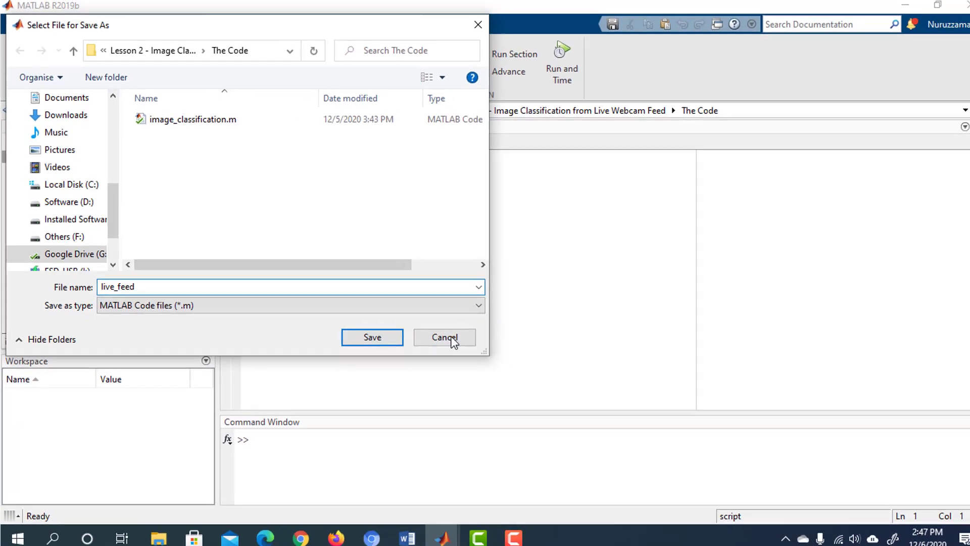
pyautogui.click(373, 334)
# Write the opening lines clear all and the_camera = webcam;
pyautogui.press('Tab')
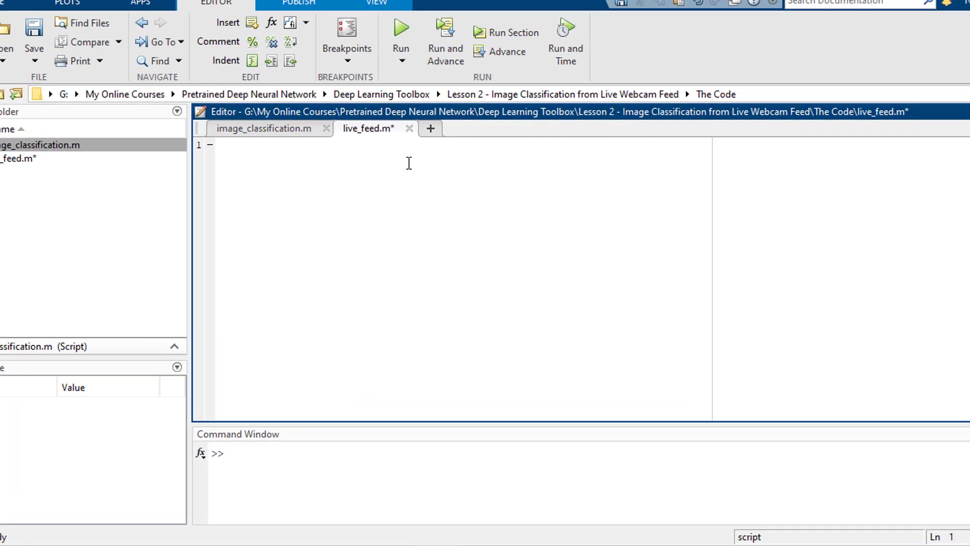
pyautogui.write('clear all')
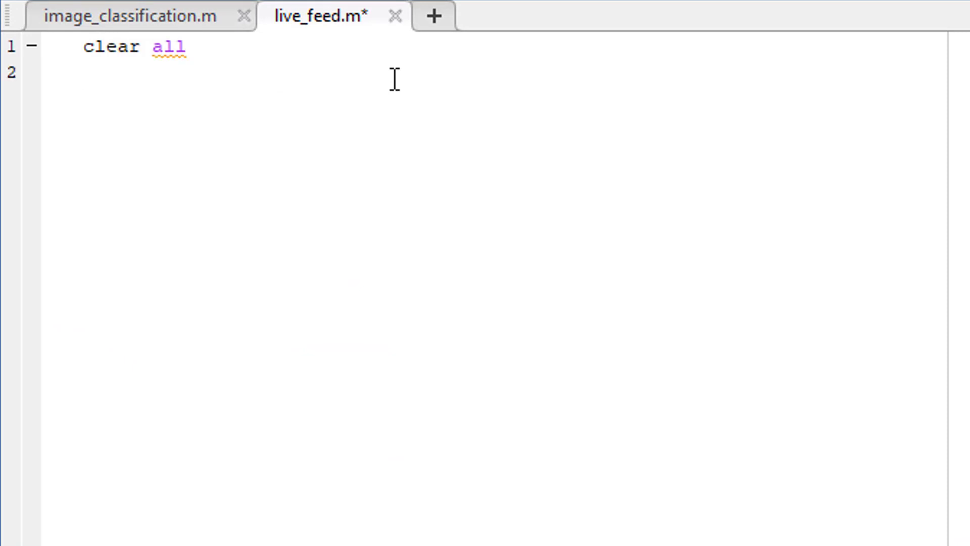
pyautogui.write('webcam')
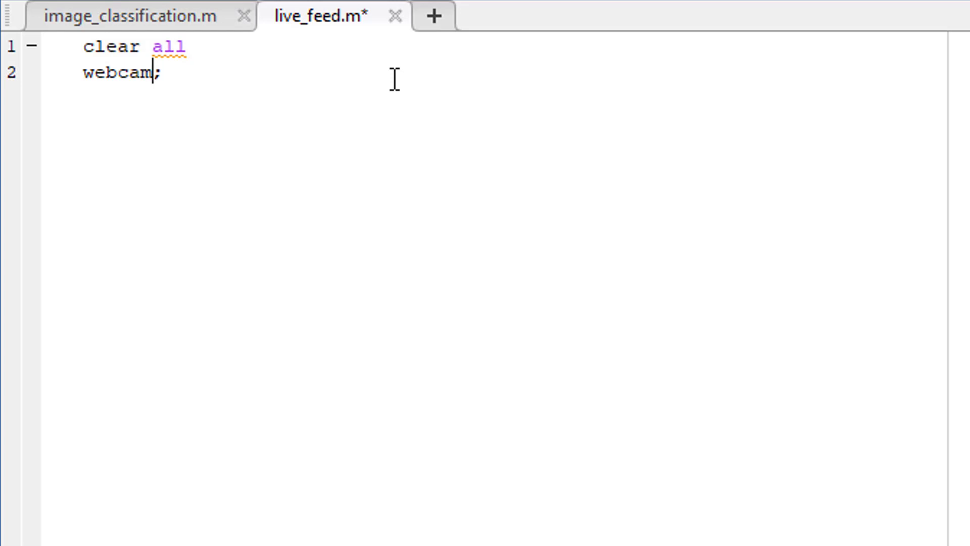
pyautogui.write(' =')
pyautogui.press('Left')
pyautogui.press('Left')
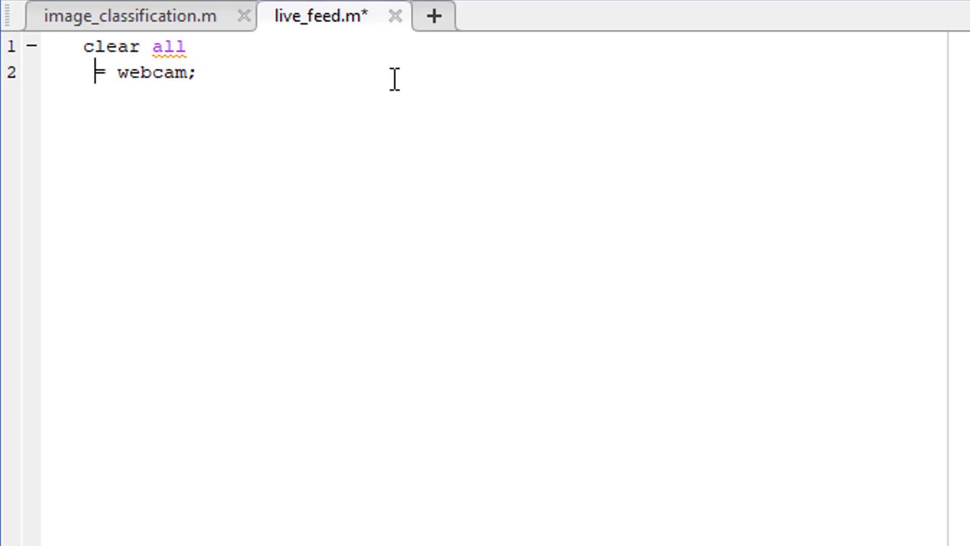
pyautogui.write('the_ ')
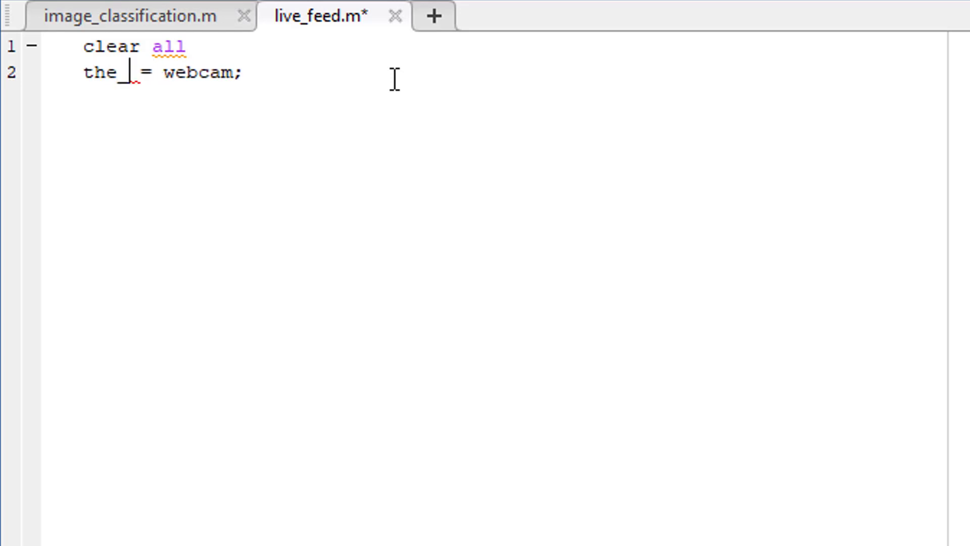
pyautogui.write('ca')
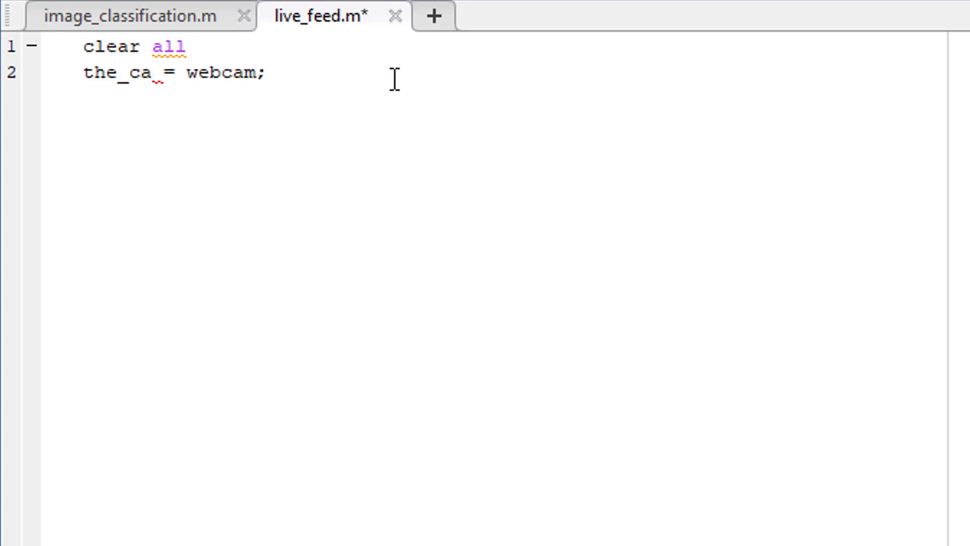
pyautogui.write('mera')
pyautogui.press('End')
pyautogui.press('Return')
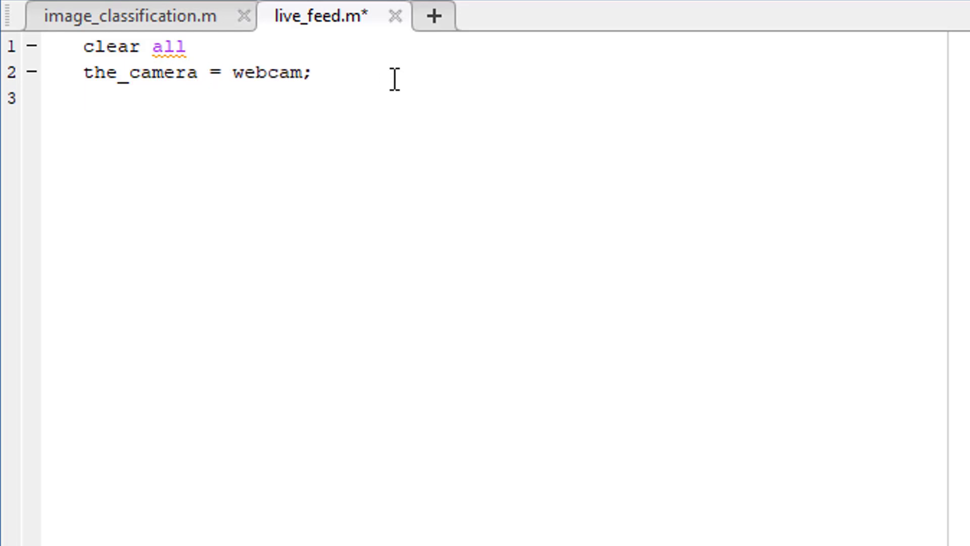
pyautogui.write('google')
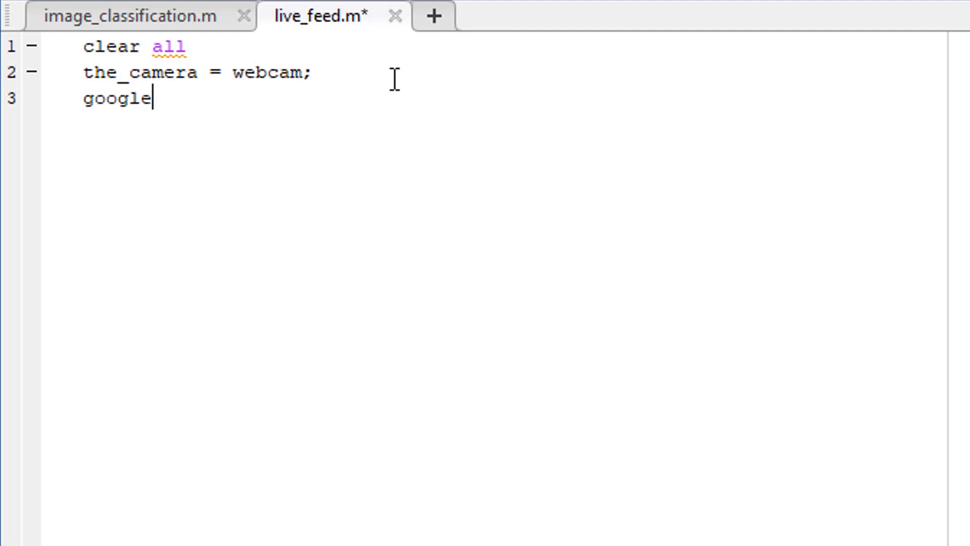
pyautogui.write('net;')
# Add the_network = googlenet;, required_input_size = the_network.Layers(1).InputSize(1:2), and h = figure;
pyautogui.press('Home')
pyautogui.write('= ')
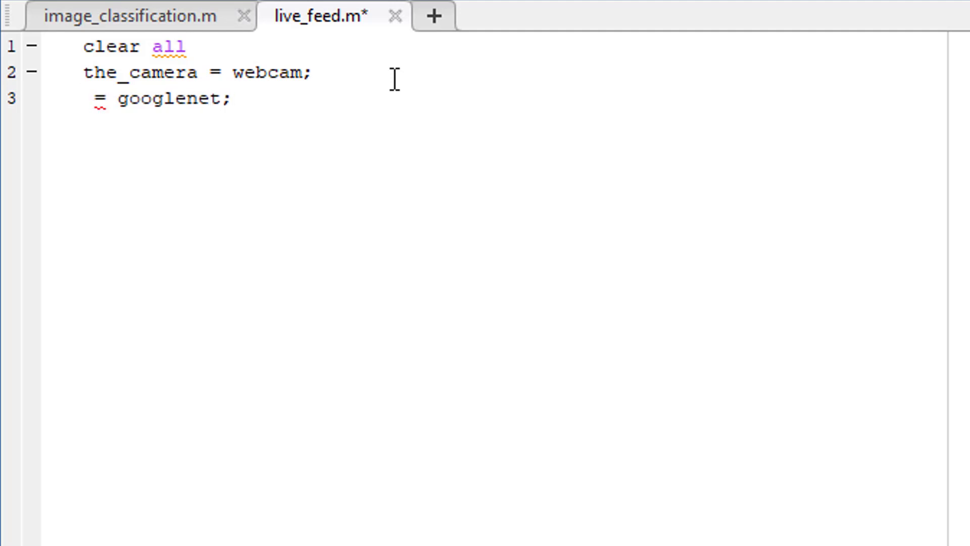
pyautogui.write('the ')
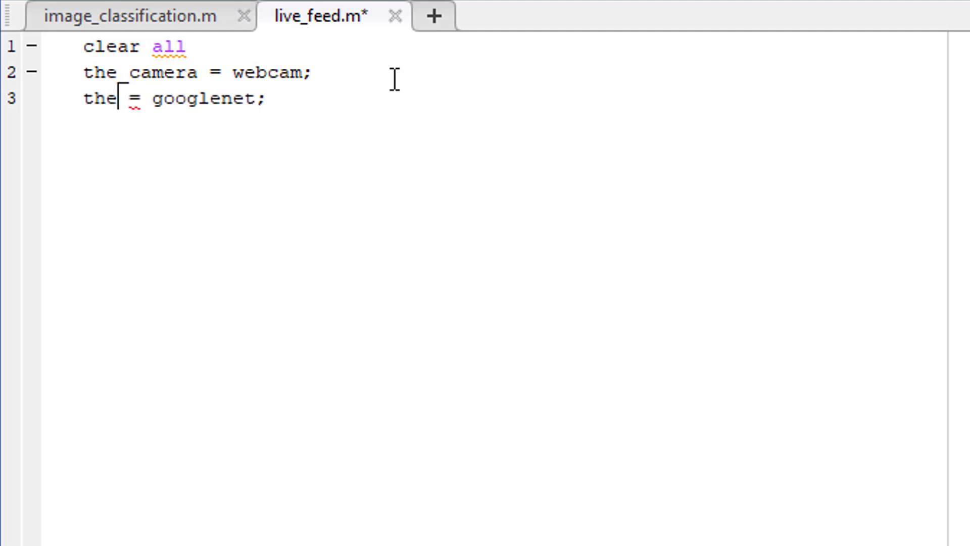
pyautogui.write('_network')
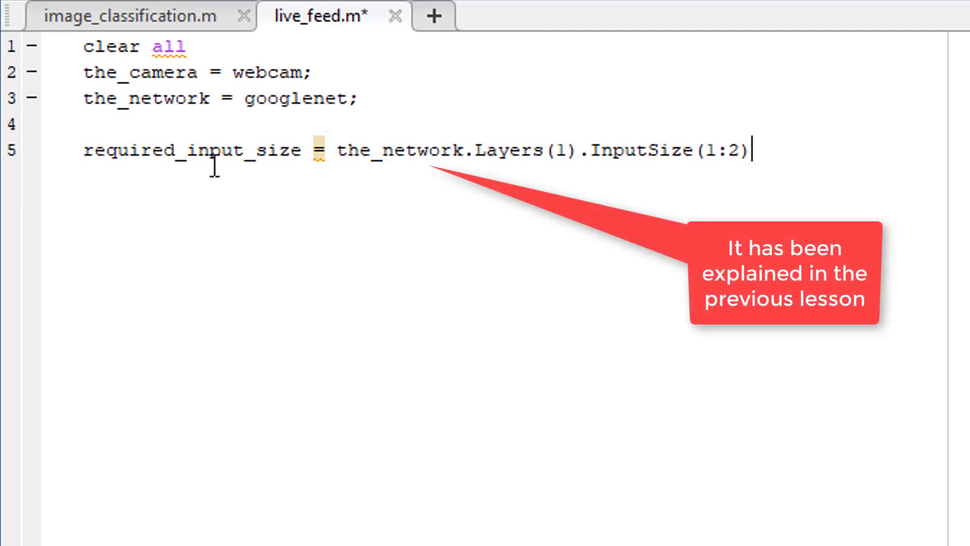
pyautogui.moveTo(89, 155); pyautogui.dragTo(767, 154)
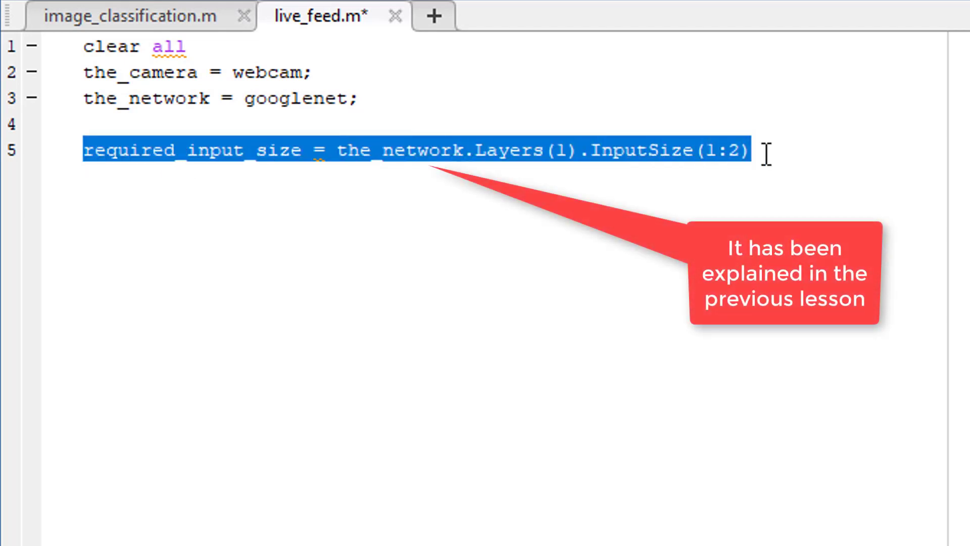
pyautogui.click(917, 211)
pyautogui.press('Return')
pyautogui.press('Return')
pyautogui.write('f')
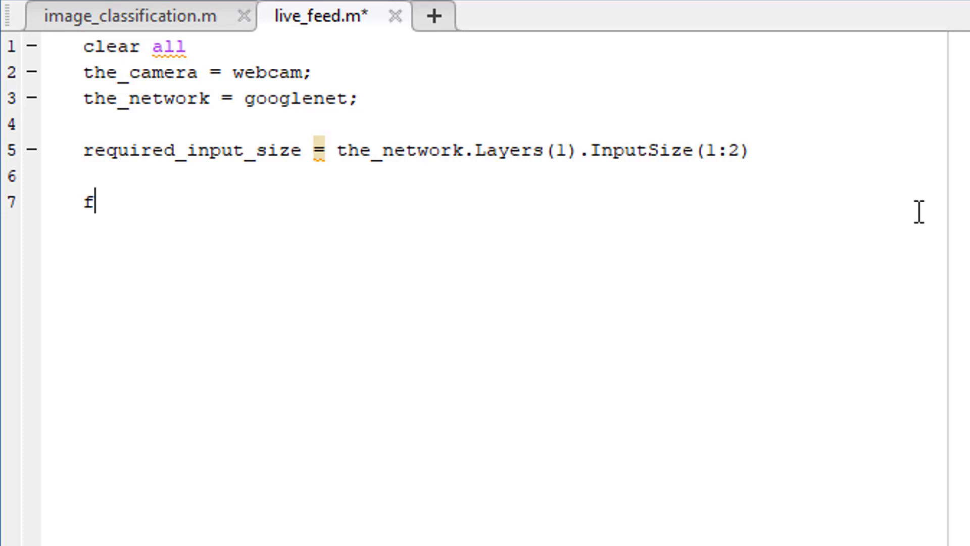
pyautogui.write('igure;')
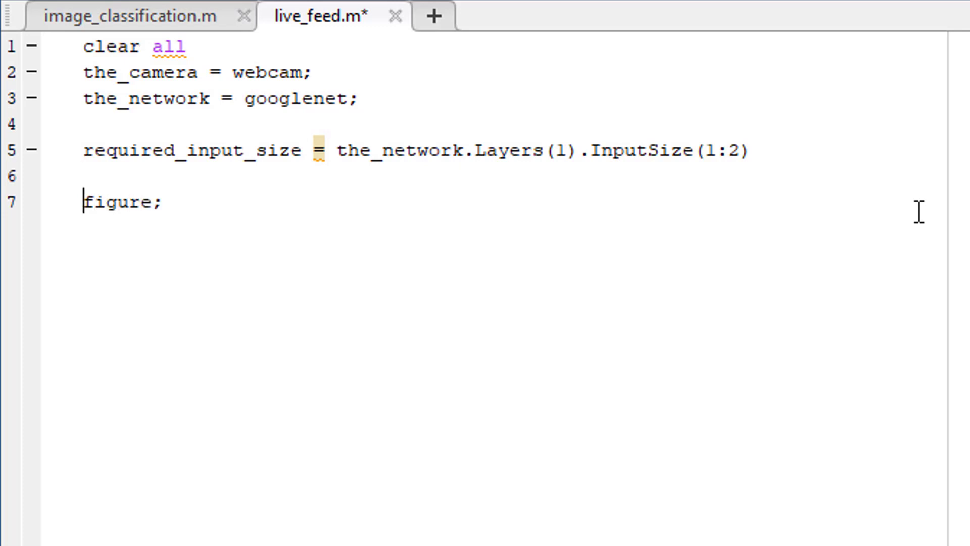
pyautogui.press('Home')
pyautogui.write('=')
pyautogui.press('Left')
pyautogui.write('h')
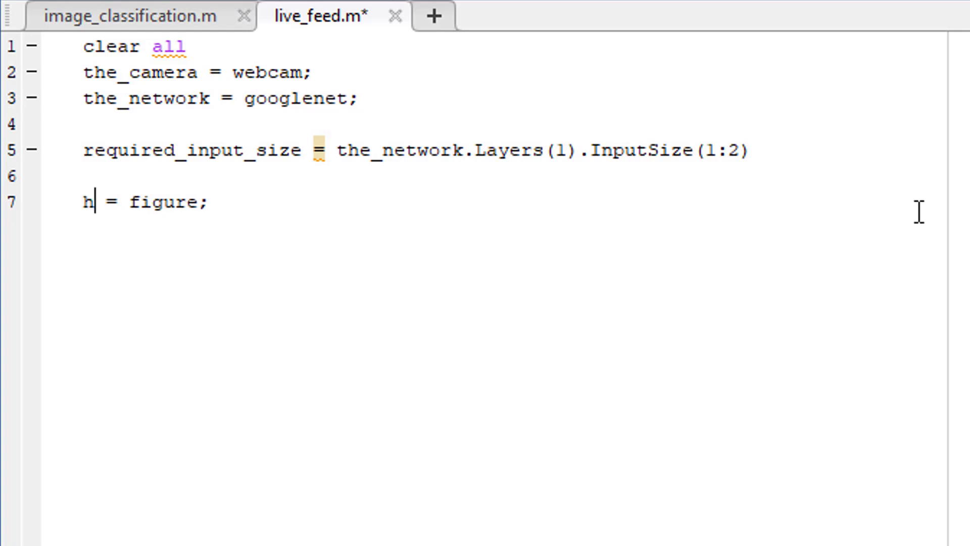
pyautogui.press('End')
pyautogui.press('Return')
pyautogui.press('Return')
pyautogui.write('while')
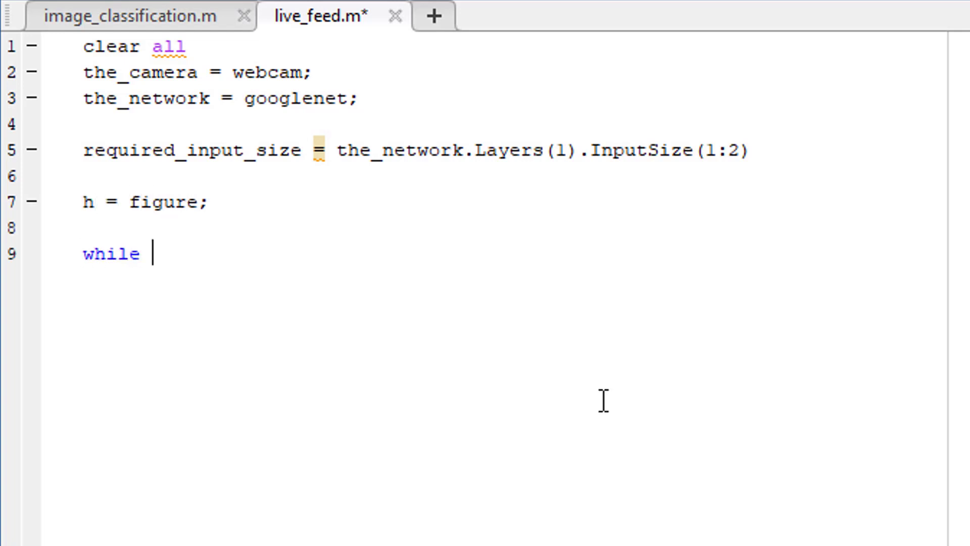
# Make line 9 read while ishandle(h), using the figure handle h
pyautogui.moveTo(156, 250); pyautogui.dragTo(50, 264)
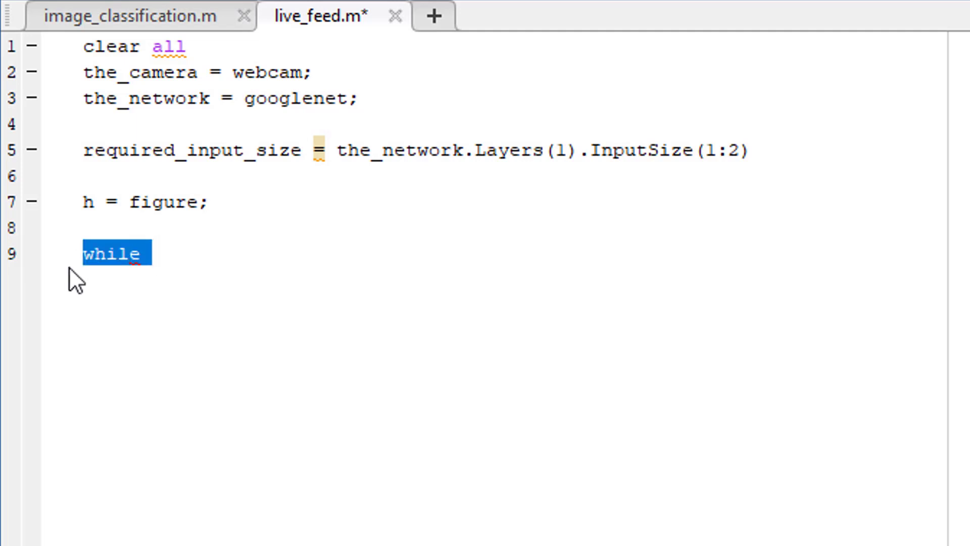
pyautogui.moveTo(99, 210); pyautogui.dragTo(76, 220)
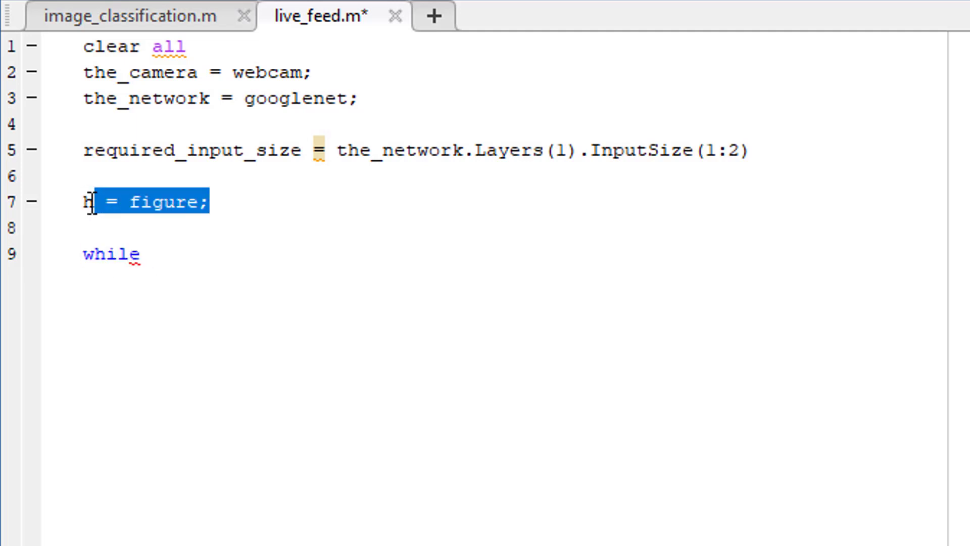
pyautogui.click(89, 202)
pyautogui.doubleClick(91, 203)
pyautogui.click(201, 253)
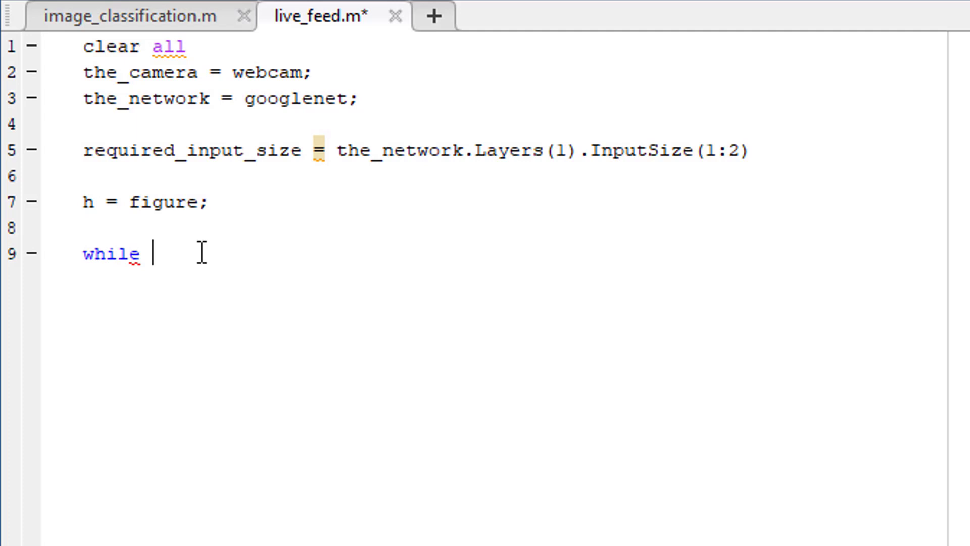
pyautogui.write('h')
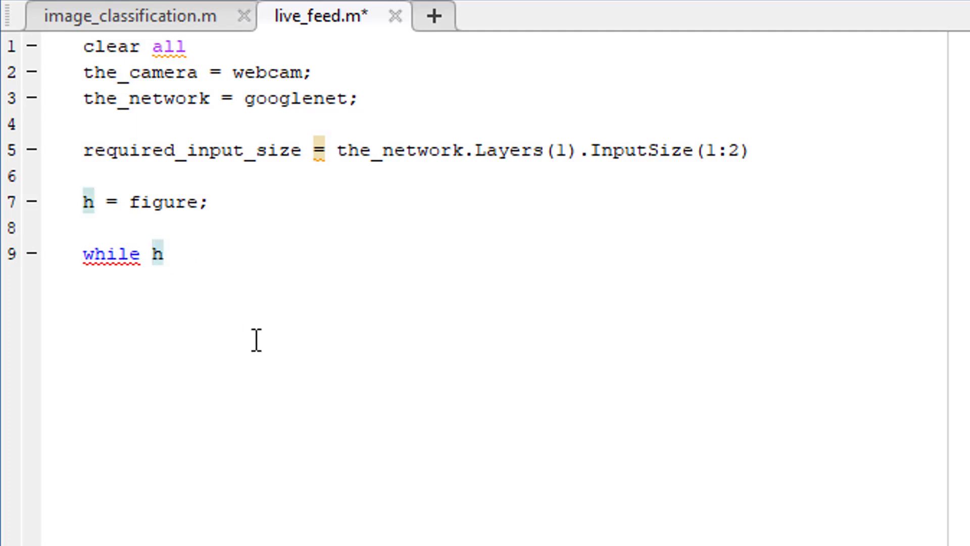
pyautogui.write('ile ishandle')
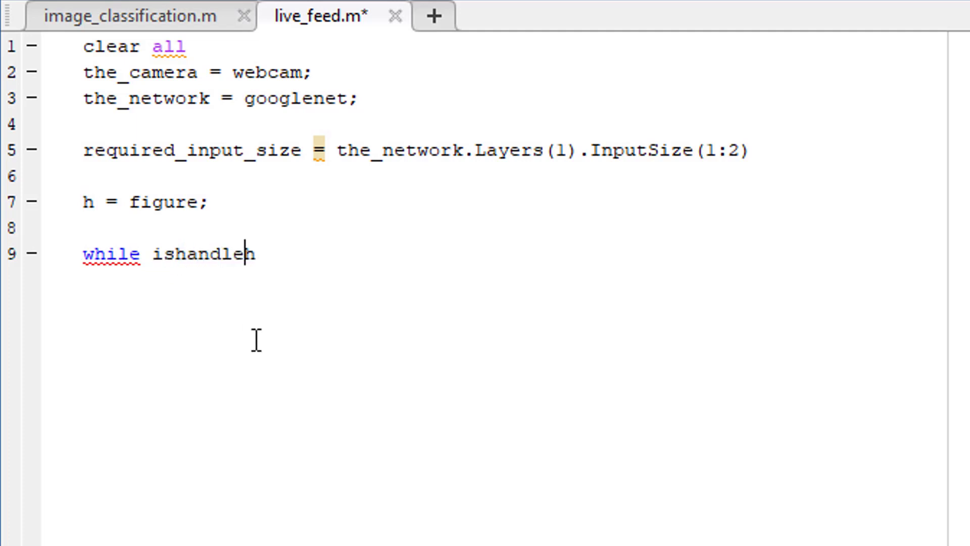
pyautogui.write('(h)')
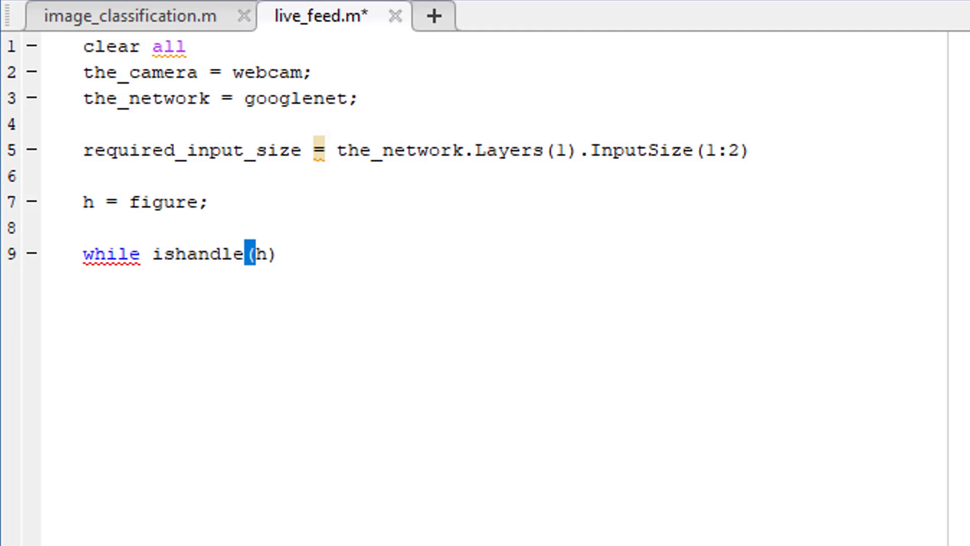
pyautogui.doubleClick(86, 201)
pyautogui.click(276, 256)
# Add single_Image = snapshot(the_camera); inside the loop, pasting the_camera from line 2
pyautogui.press('Return')
pyautogui.write('sna')
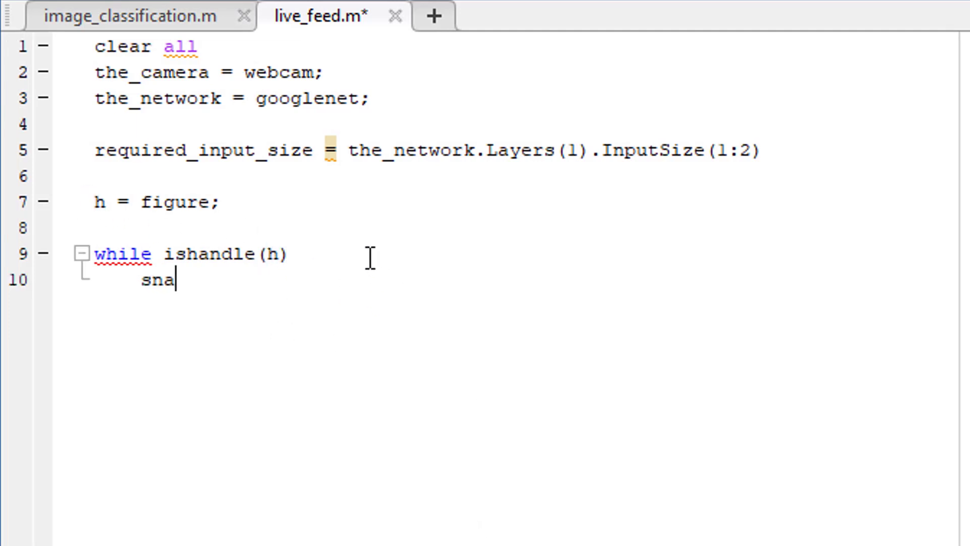
pyautogui.write('pshot()')
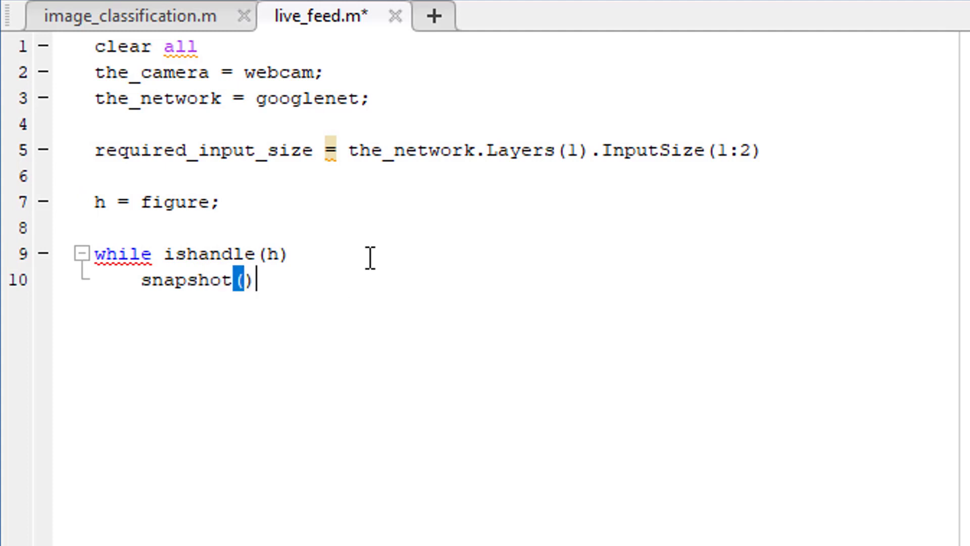
pyautogui.moveTo(209, 72); pyautogui.dragTo(99, 72)
pyautogui.hotkey('ctrl', 'c')
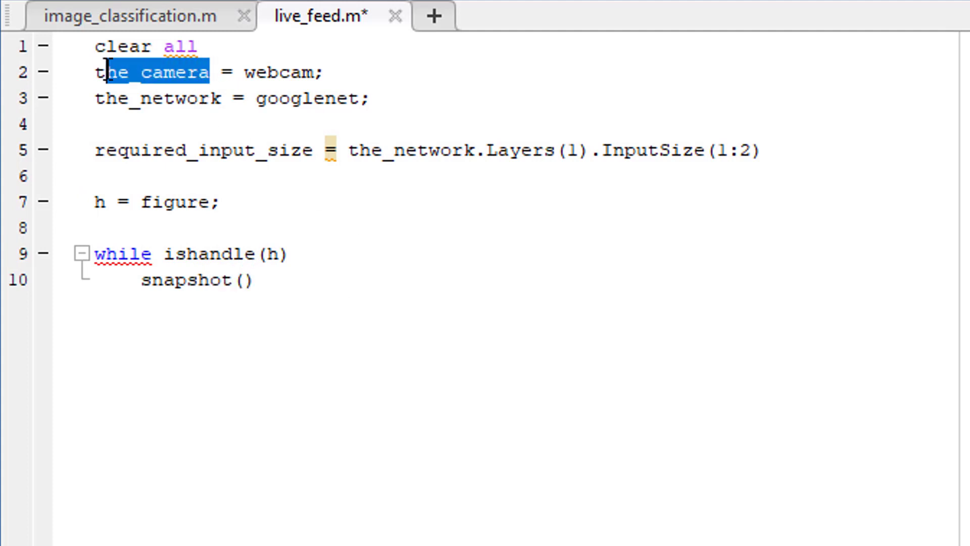
pyautogui.click(241, 281)
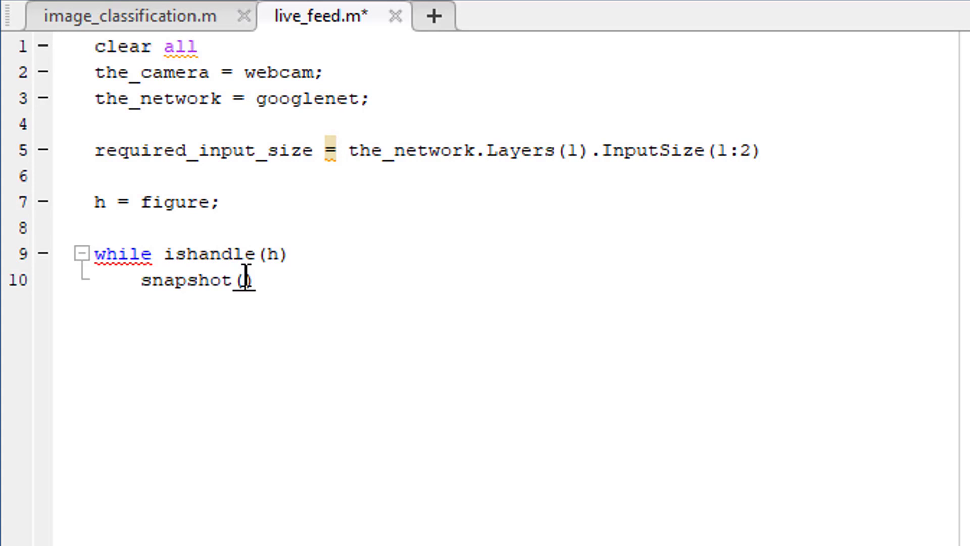
pyautogui.hotkey('ctrl', 'v')
pyautogui.write(';')
pyautogui.press('Home')
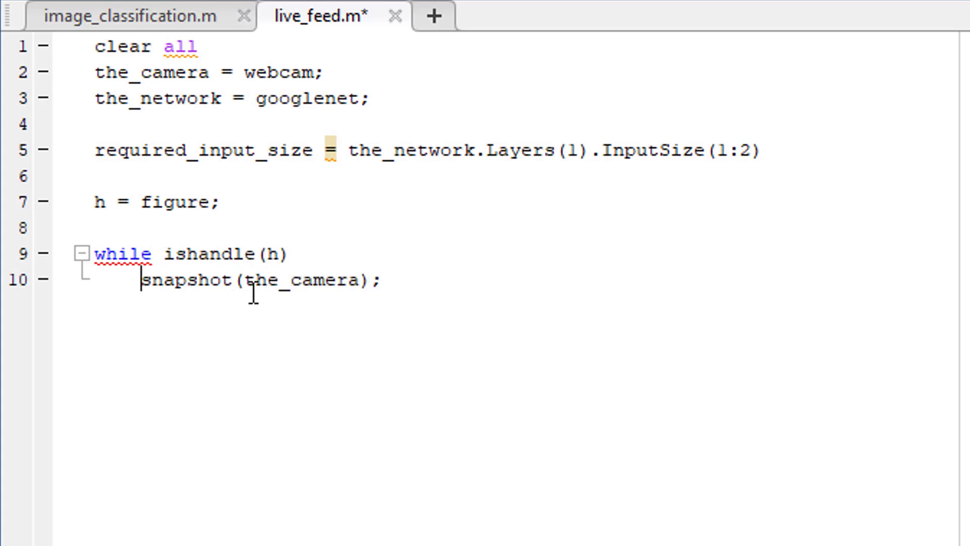
pyautogui.write('= ')
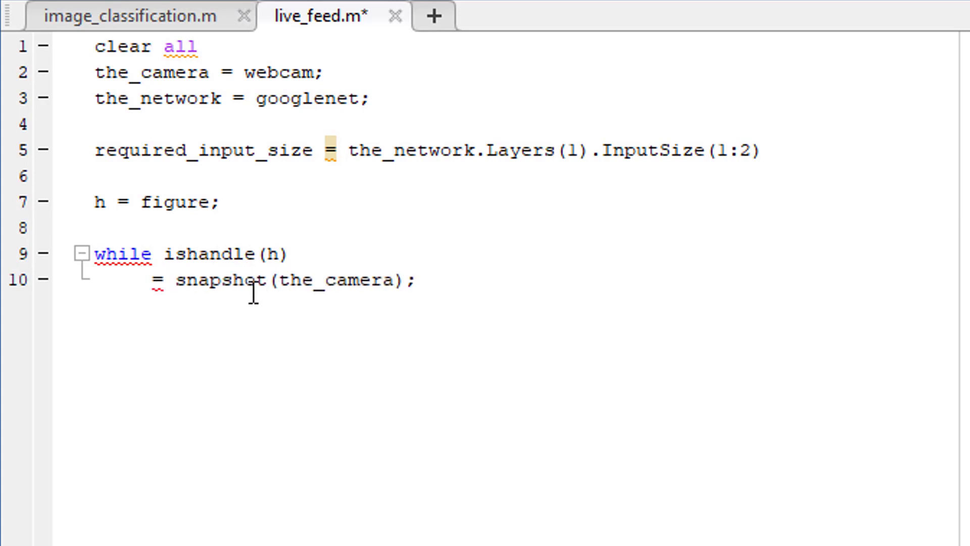
pyautogui.write('single ')
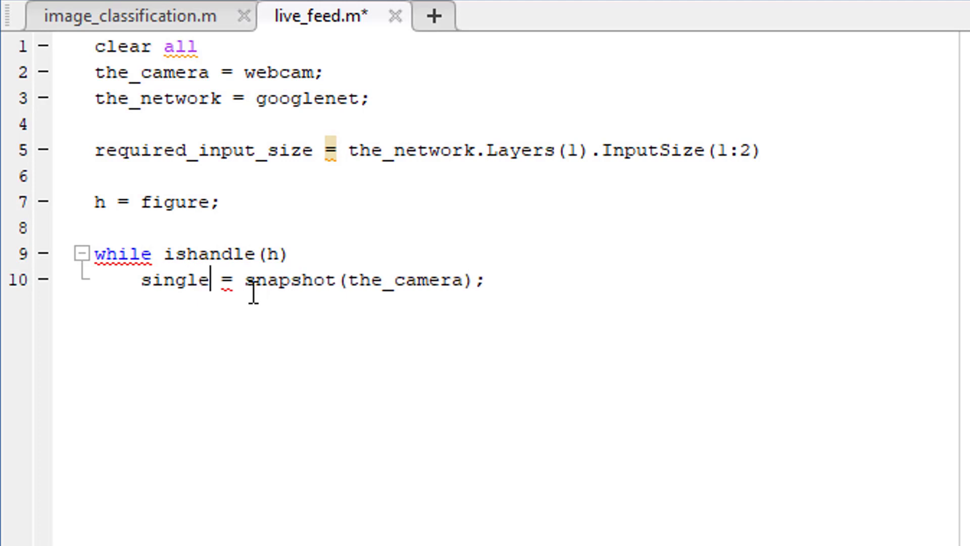
pyautogui.write('_Img')
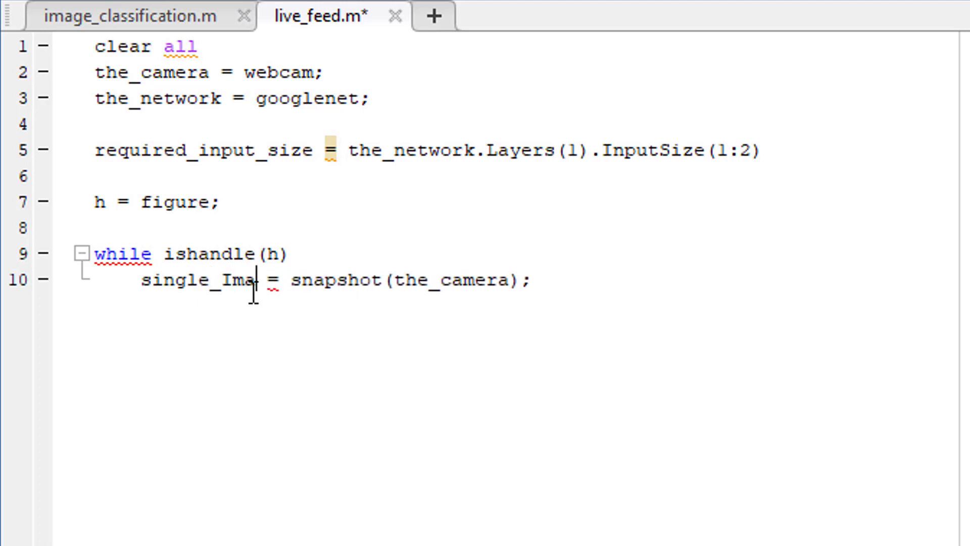
pyautogui.write('ge')
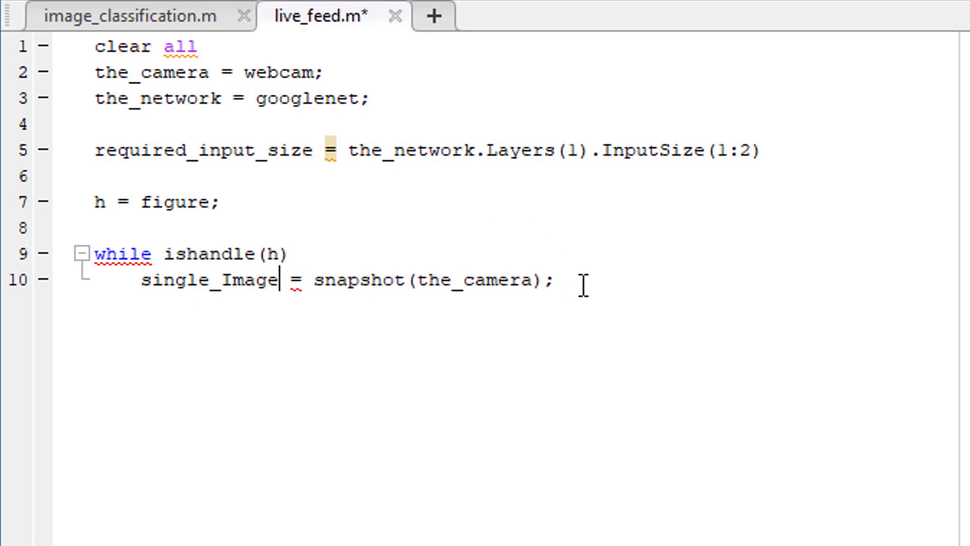
# Add image(single_Image) below the snapshot line and save the script
pyautogui.click(583, 285)
pyautogui.press('Return')
pyautogui.write('image(')
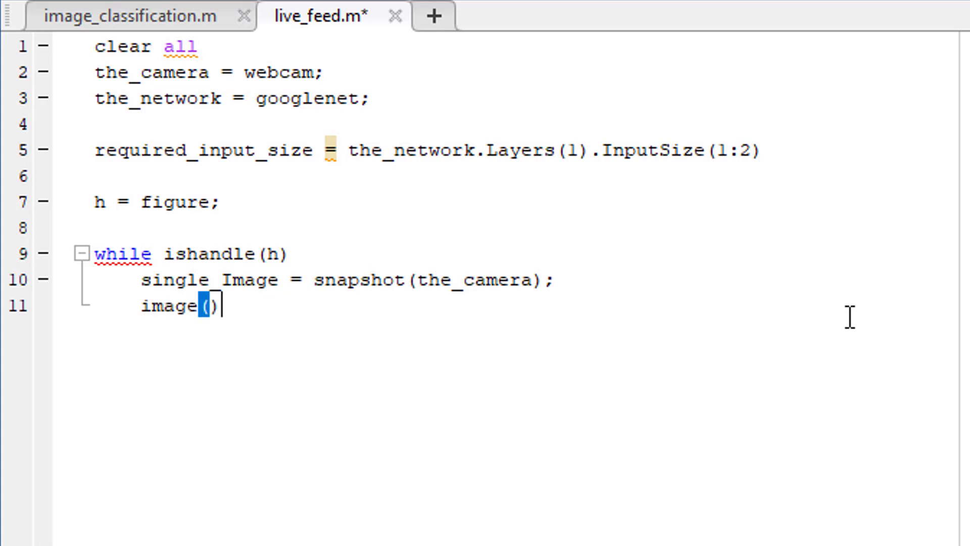
pyautogui.moveTo(280, 280); pyautogui.dragTo(148, 283)
pyautogui.hotkey('ctrl', 'c')
pyautogui.click(214, 308)
pyautogui.hotkey('ctrl', 'v')
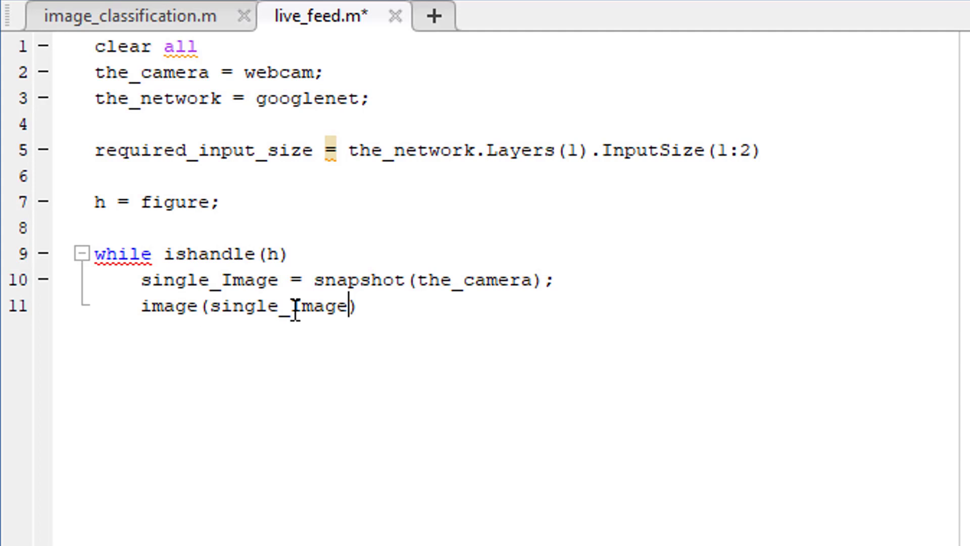
pyautogui.click(362, 305)
pyautogui.press('Return')
pyautogui.hotkey('ctrl', 's')
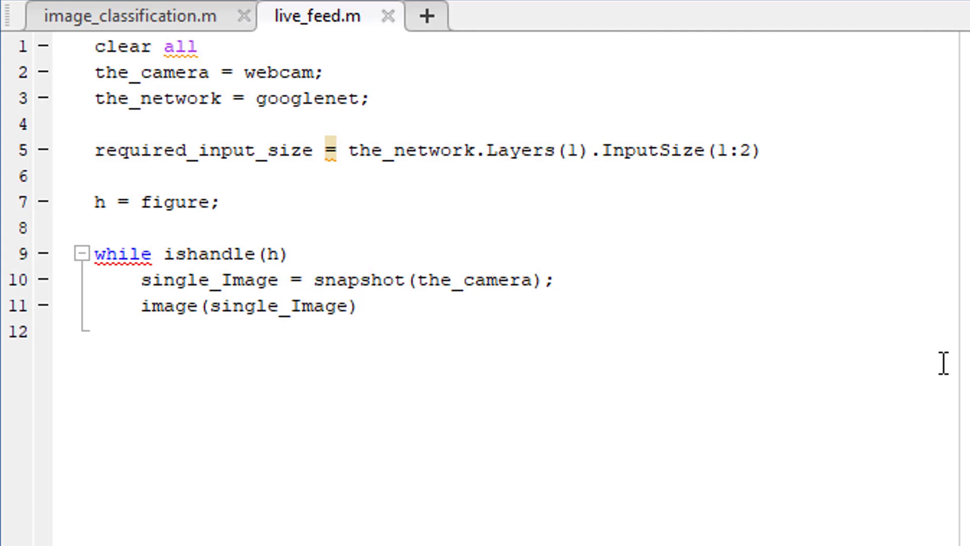
pyautogui.write('imresize')
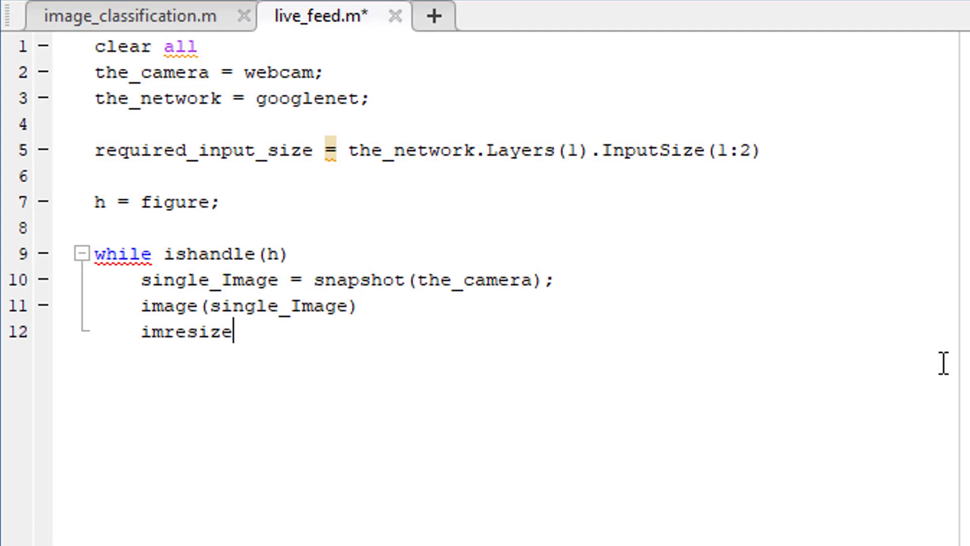
pyautogui.write('(')
# Add an imresize(single_Image, required_input_size) call on line 12
pyautogui.moveTo(280, 286); pyautogui.dragTo(142, 287)
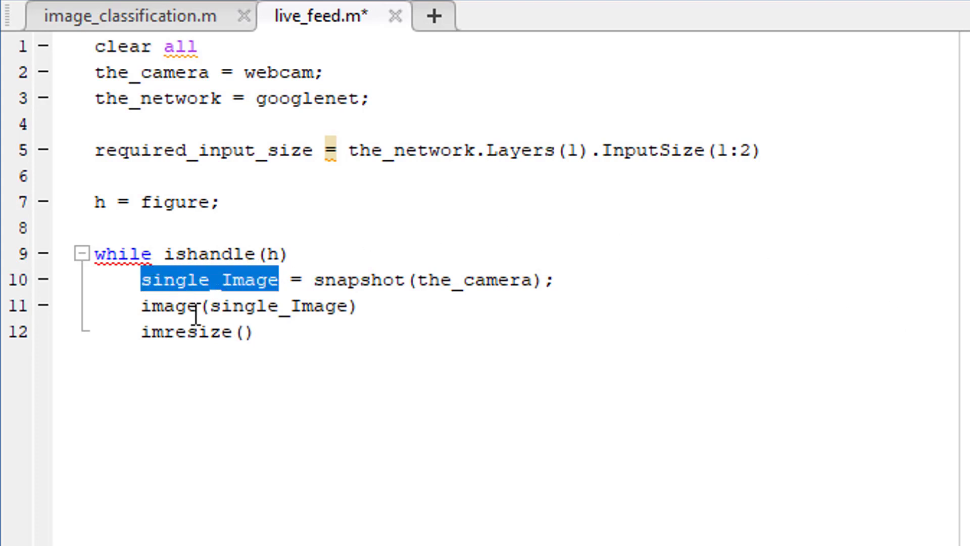
pyautogui.click(246, 326)
pyautogui.hotkey('ctrl', 'v')
pyautogui.write(',')
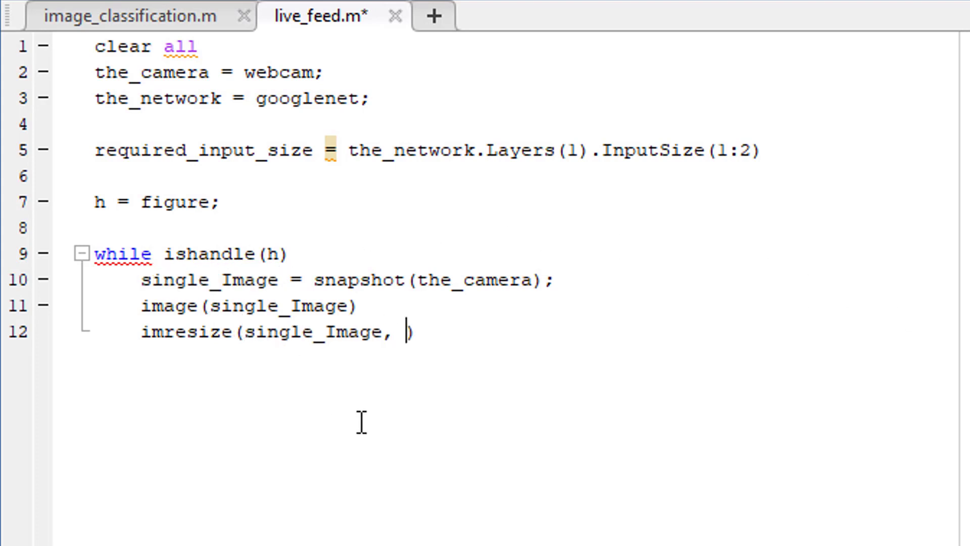
pyautogui.moveTo(314, 152); pyautogui.dragTo(93, 161)
pyautogui.hotkey('ctrl', 'c')
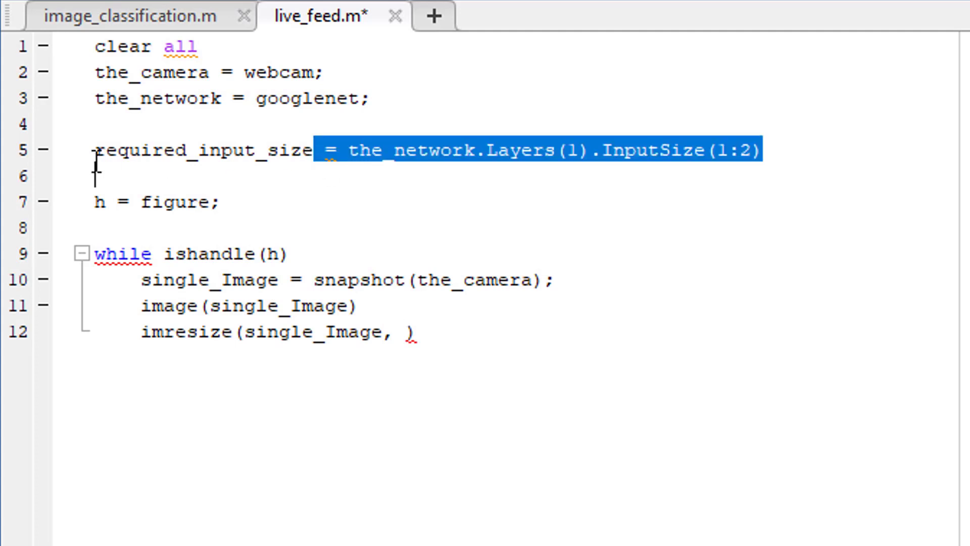
pyautogui.click(409, 332)
pyautogui.hotkey('ctrl', 'v')
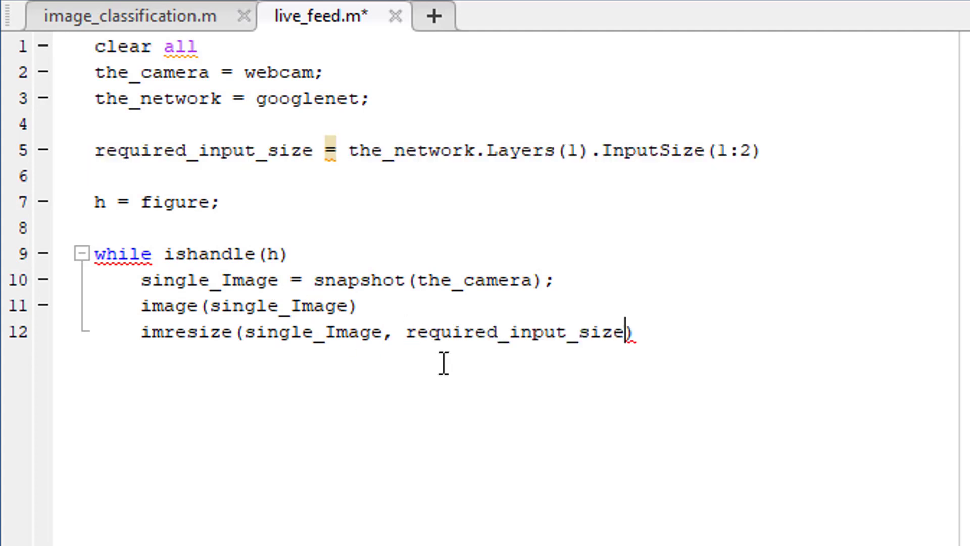
pyautogui.press('End')
pyautogui.write(';')
pyautogui.press('Home')
pyautogui.write('=')
# Assign the imresize result back to single_Image
pyautogui.moveTo(279, 281); pyautogui.dragTo(143, 282)
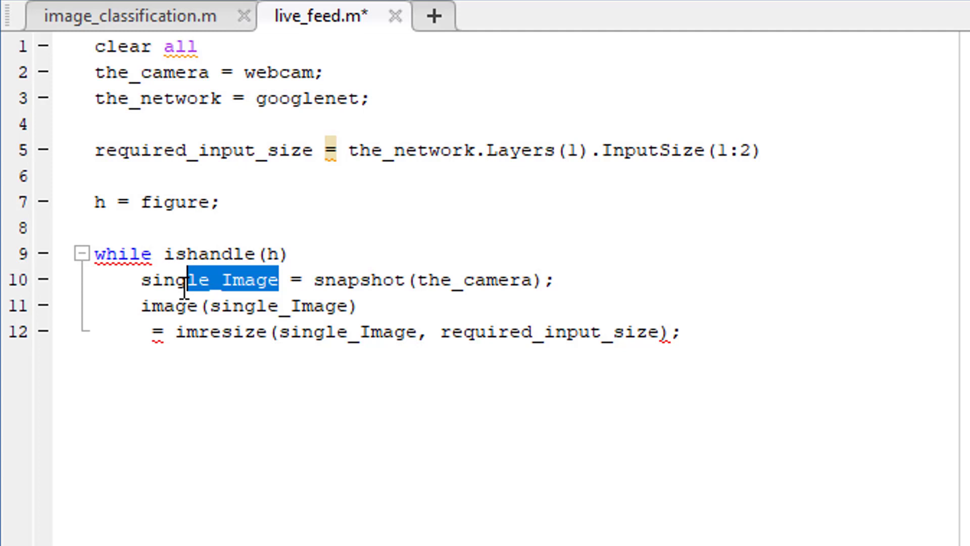
pyautogui.hotkey('ctrl', 'c')
pyautogui.click(142, 333)
pyautogui.hotkey('ctrl', 'v')
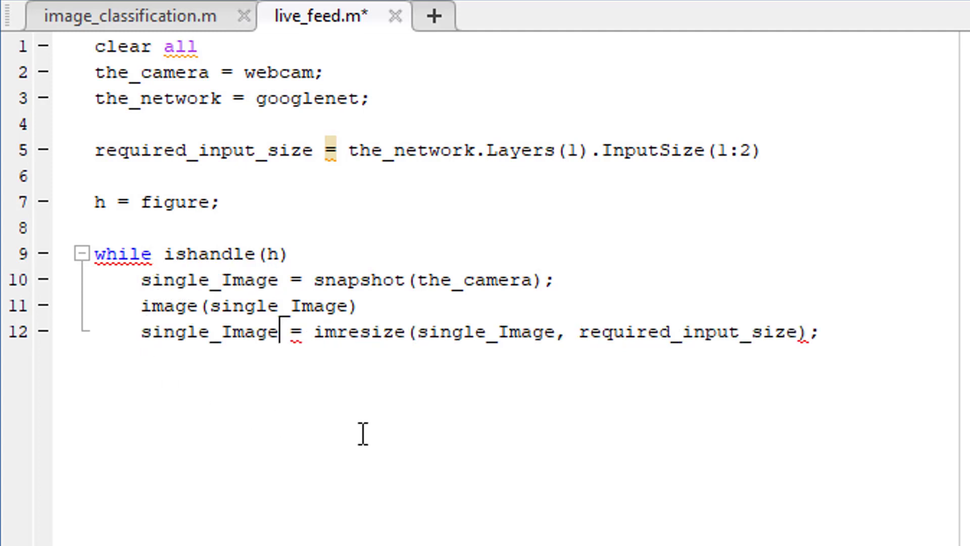
pyautogui.click(844, 331)
# Write classify(the_network, single_Image) on line 14 using the pasted variable names
pyautogui.press('Return')
pyautogui.press('Return')
pyautogui.write('cla')
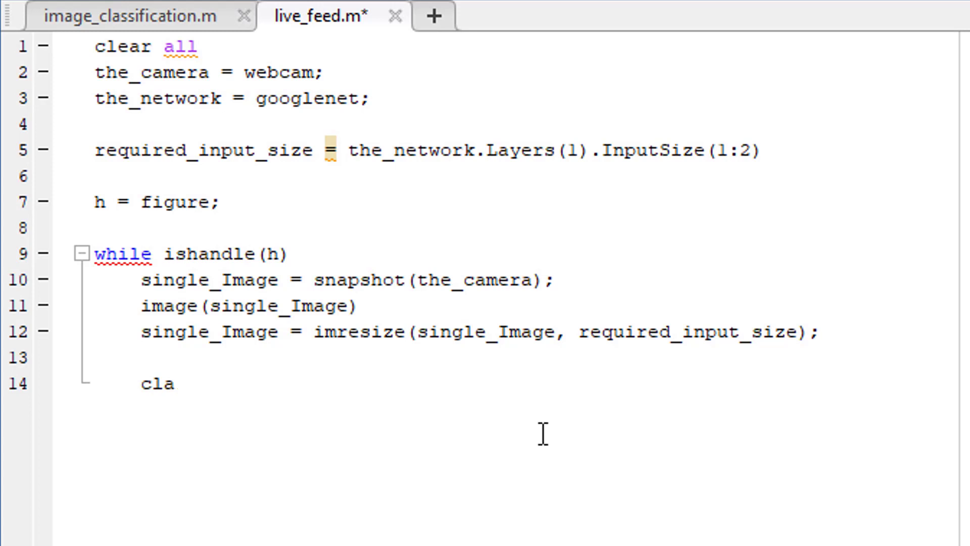
pyautogui.write('ssify()')
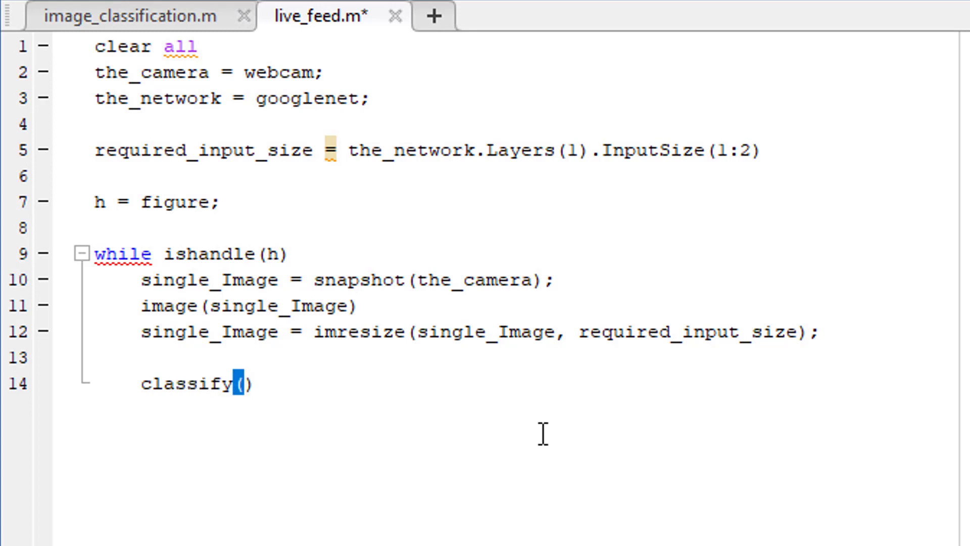
pyautogui.moveTo(279, 331); pyautogui.dragTo(141, 333)
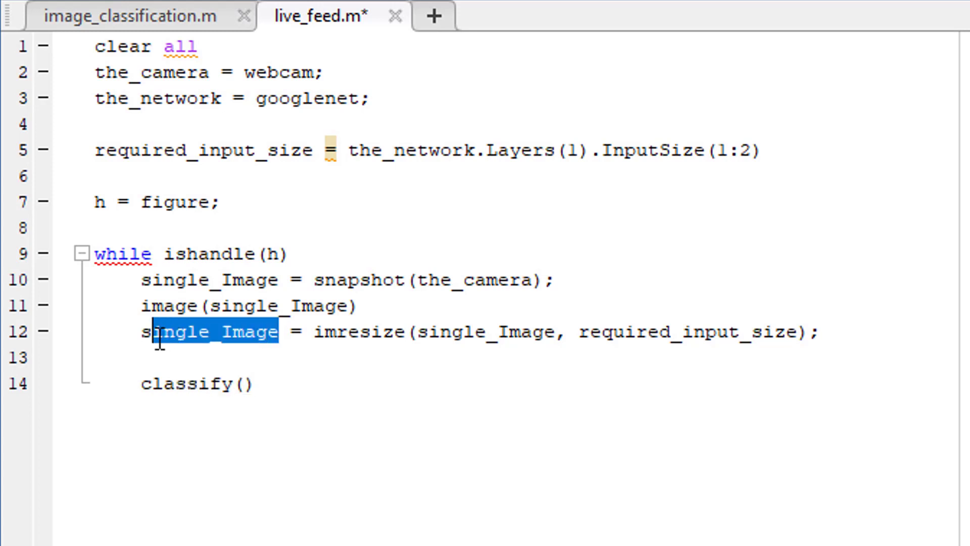
pyautogui.click(243, 385)
pyautogui.hotkey('ctrl', 'v')
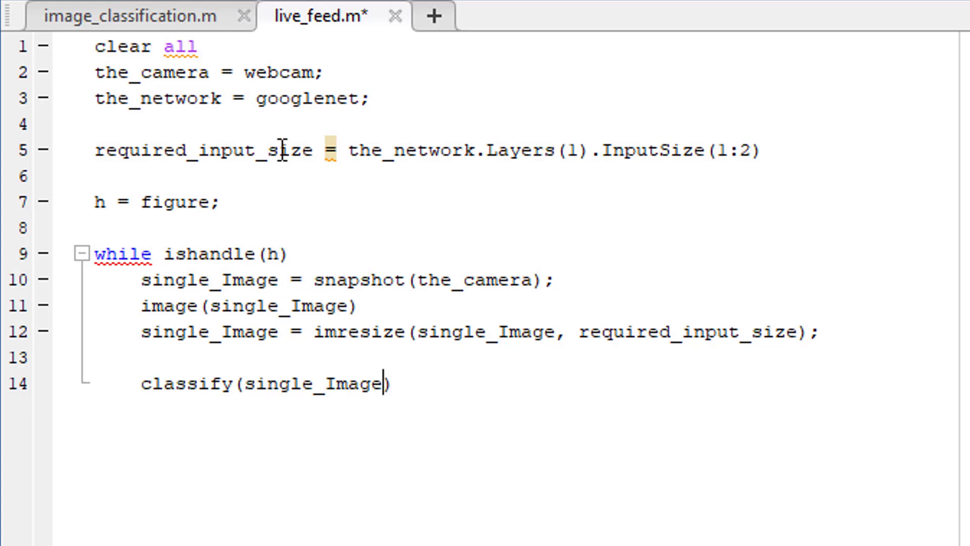
pyautogui.moveTo(221, 99); pyautogui.dragTo(92, 101)
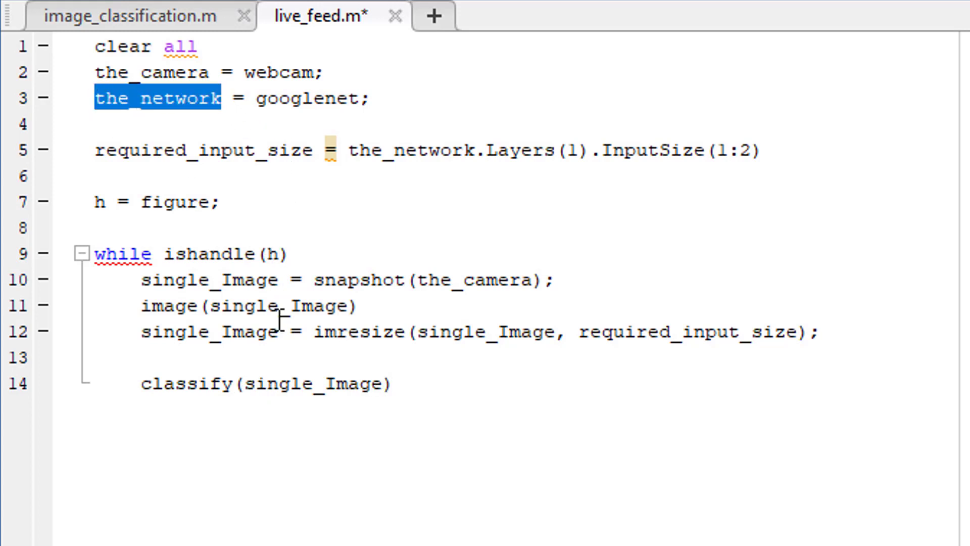
pyautogui.click(245, 384)
pyautogui.hotkey('ctrl', 'v')
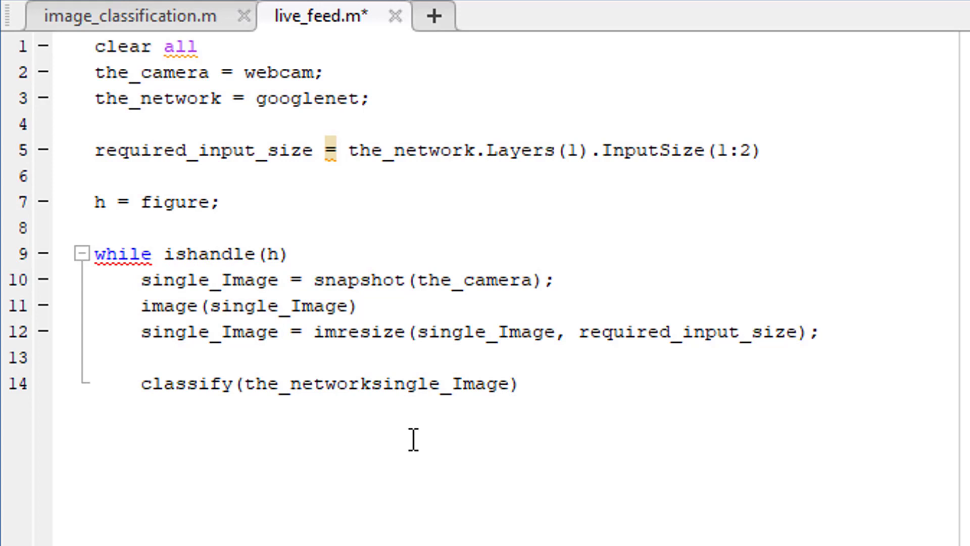
pyautogui.write(',')
# Insert a result assignment in front of the classify call
pyautogui.click(556, 383)
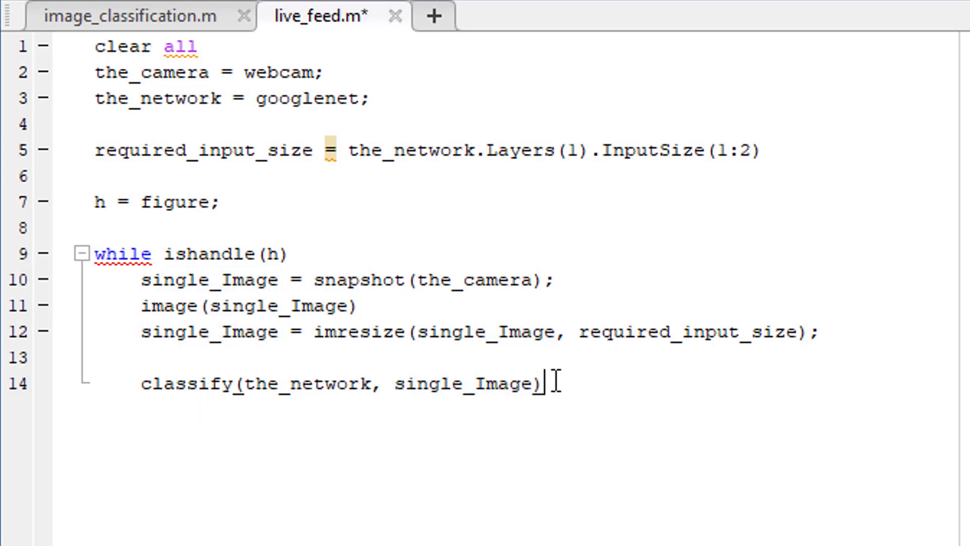
pyautogui.write(';')
pyautogui.moveTo(557, 384); pyautogui.dragTo(147, 386)
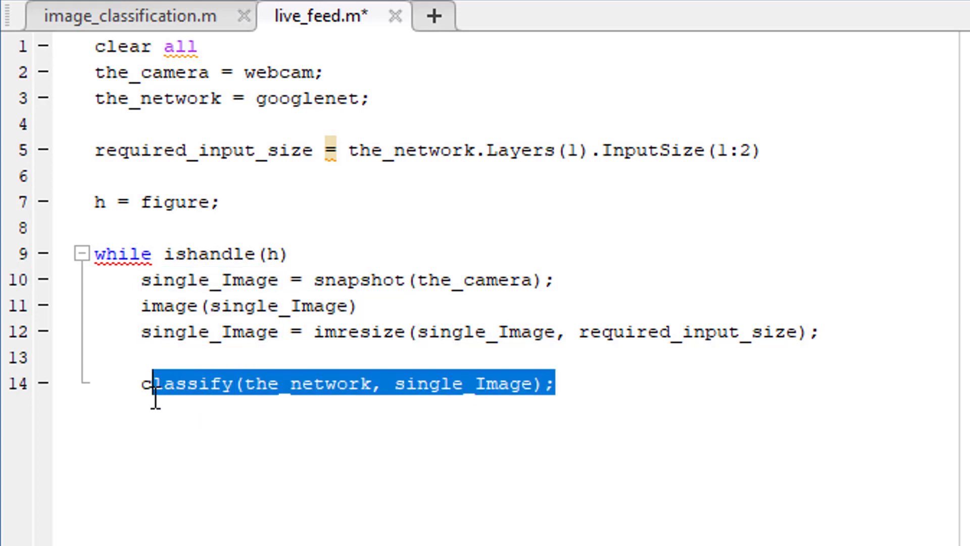
pyautogui.click(146, 392)
pyautogui.write('=')
pyautogui.press('Home')
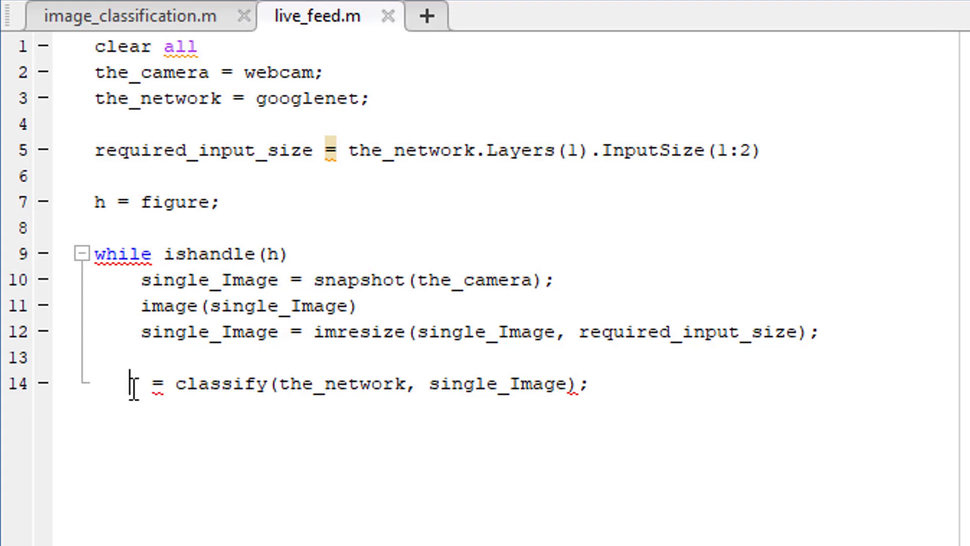
pyautogui.write('[predicted_Item,probability]')
# Make the classify line output [predicted_Item, probability]
pyautogui.moveTo(301, 381); pyautogui.dragTo(144, 383)
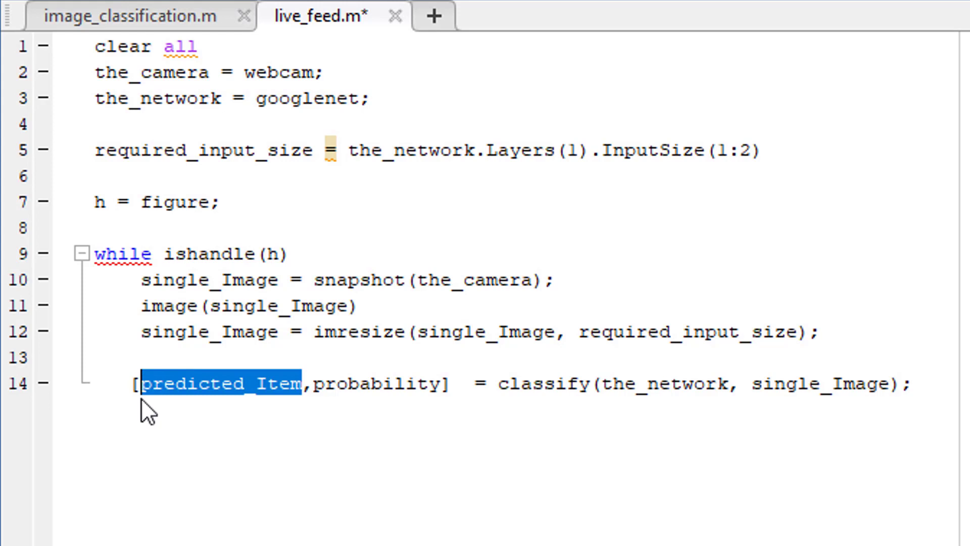
pyautogui.click(271, 396)
pyautogui.moveTo(302, 383); pyautogui.dragTo(145, 391)
pyautogui.click(408, 417)
pyautogui.moveTo(441, 387); pyautogui.dragTo(320, 393)
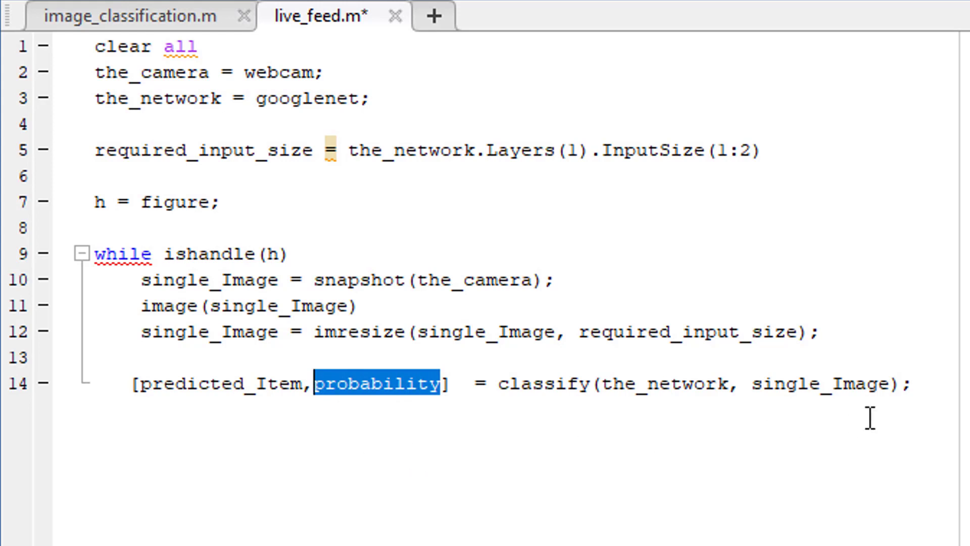
pyautogui.click(918, 387)
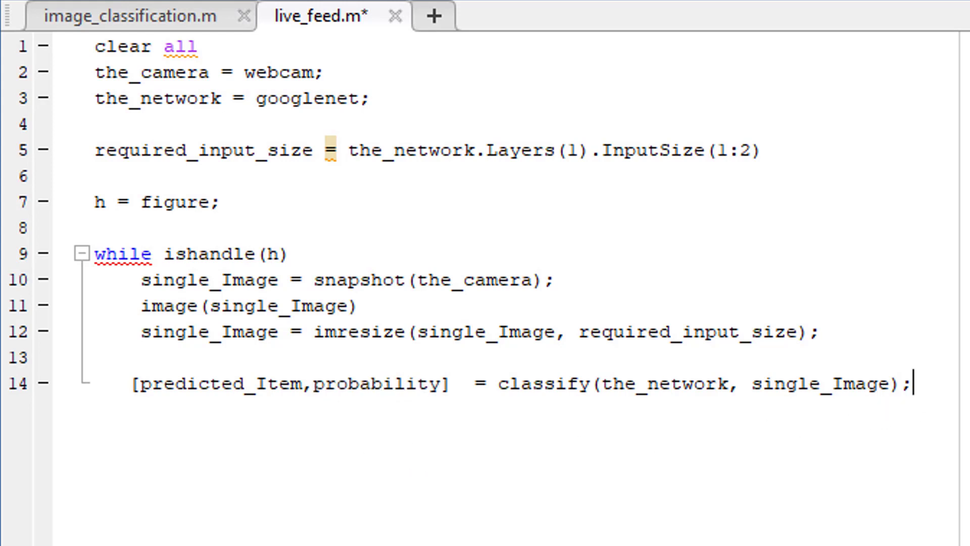
pyautogui.press('Return')
pyautogui.write('title({char(predicted_Item), num2str(max(probability),2)});')
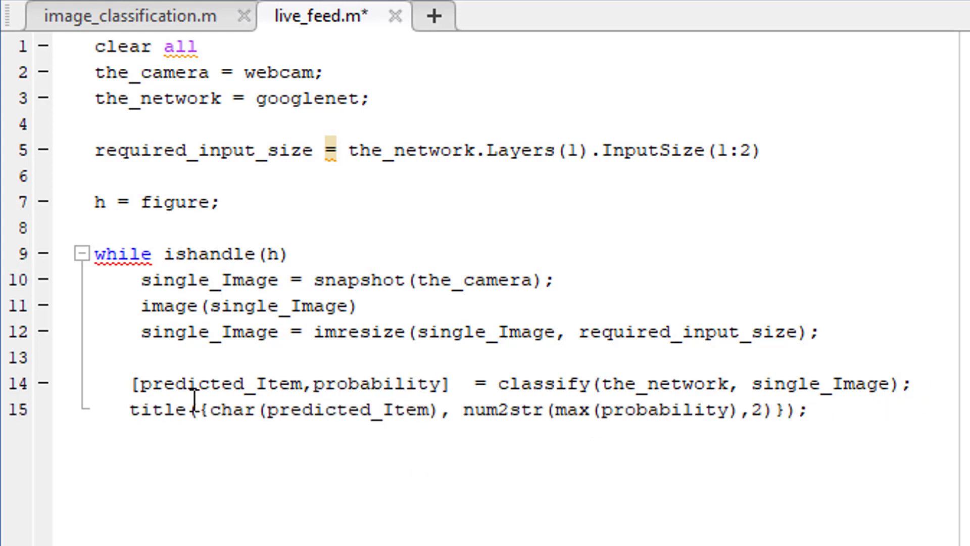
# Add a title line showing char(predicted_Item) and its top probability
pyautogui.moveTo(182, 410); pyautogui.dragTo(131, 416)
pyautogui.click(303, 451)
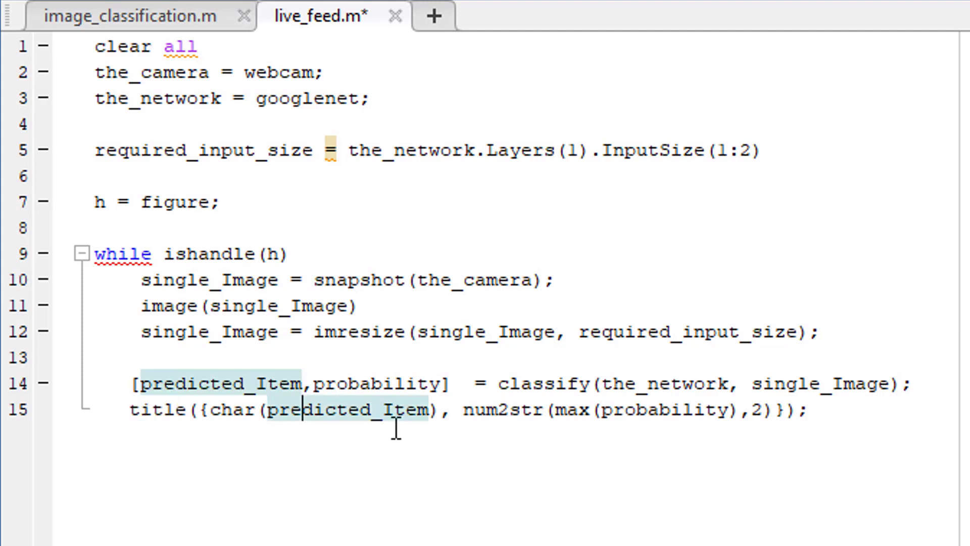
pyautogui.moveTo(430, 410); pyautogui.dragTo(260, 415)
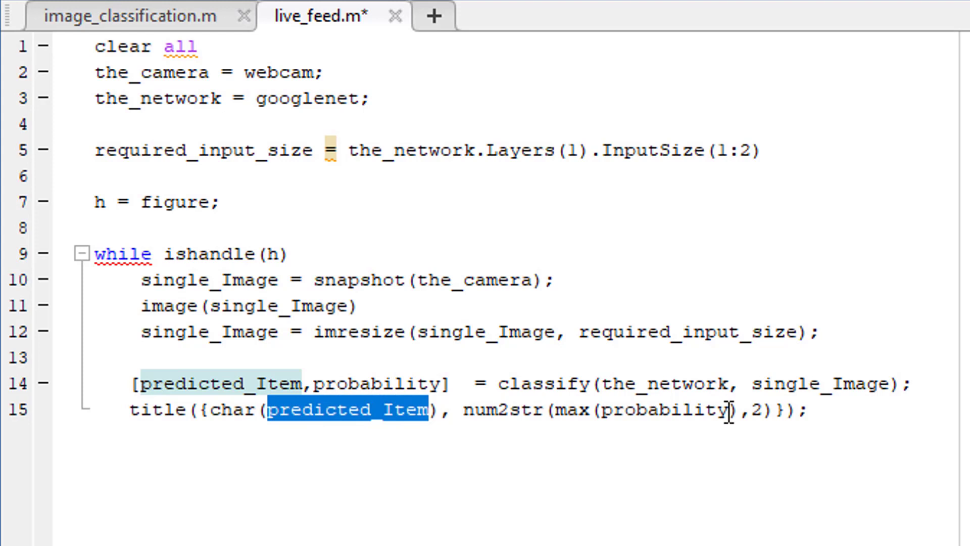
pyautogui.moveTo(729, 417); pyautogui.dragTo(604, 412)
pyautogui.click(931, 459)
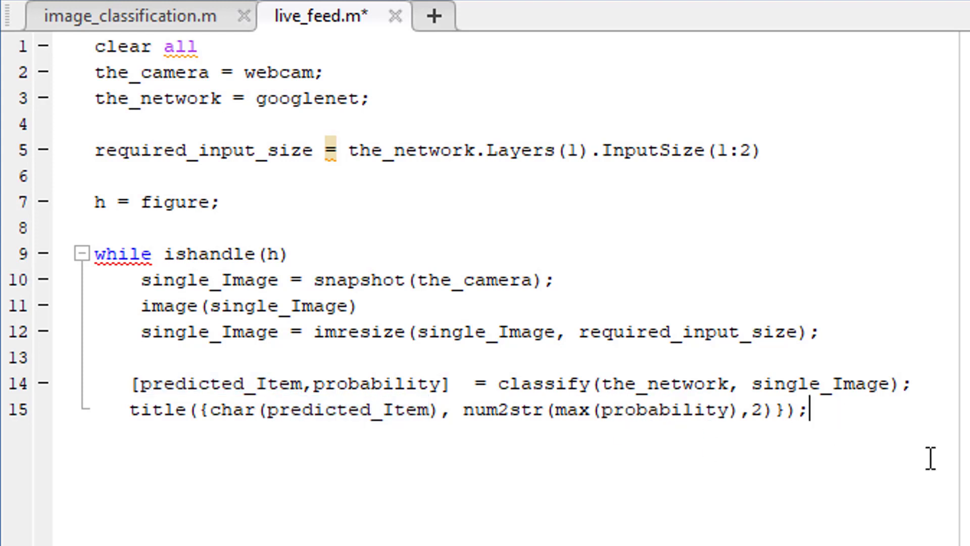
pyautogui.press('Return')
pyautogui.write('draw')
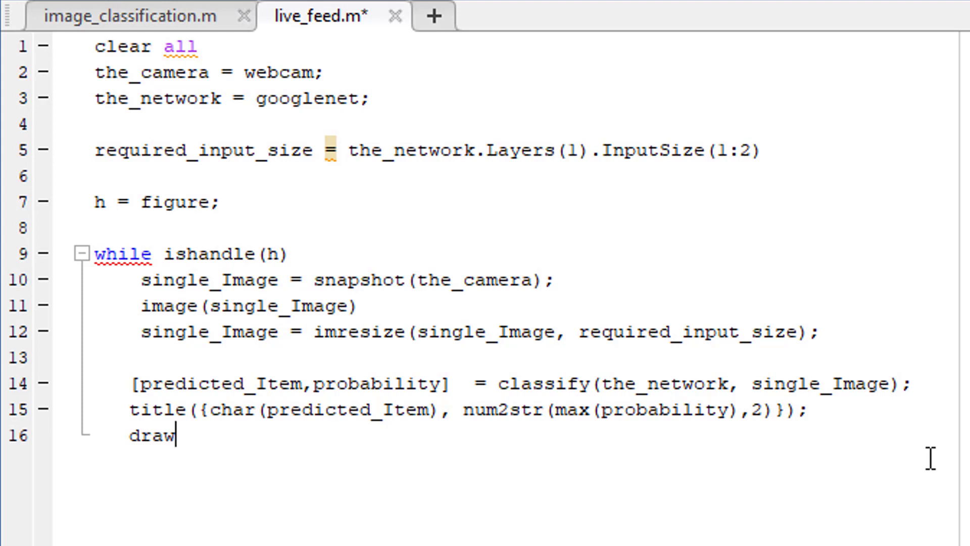
pyautogui.write('now')
# Add drawnow and end to close the loop, then save live_feed.m
pyautogui.moveTo(214, 436); pyautogui.dragTo(144, 440)
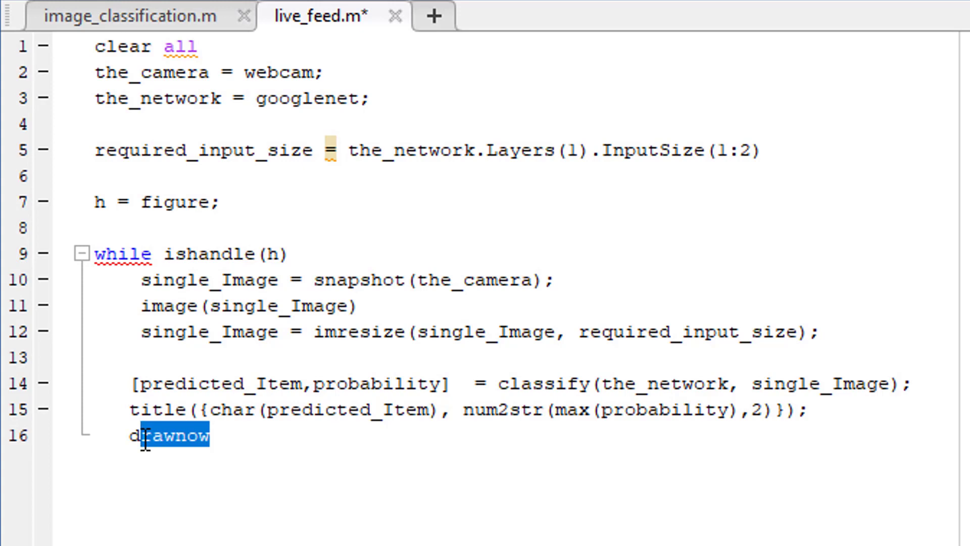
pyautogui.press('End')
pyautogui.press('Return')
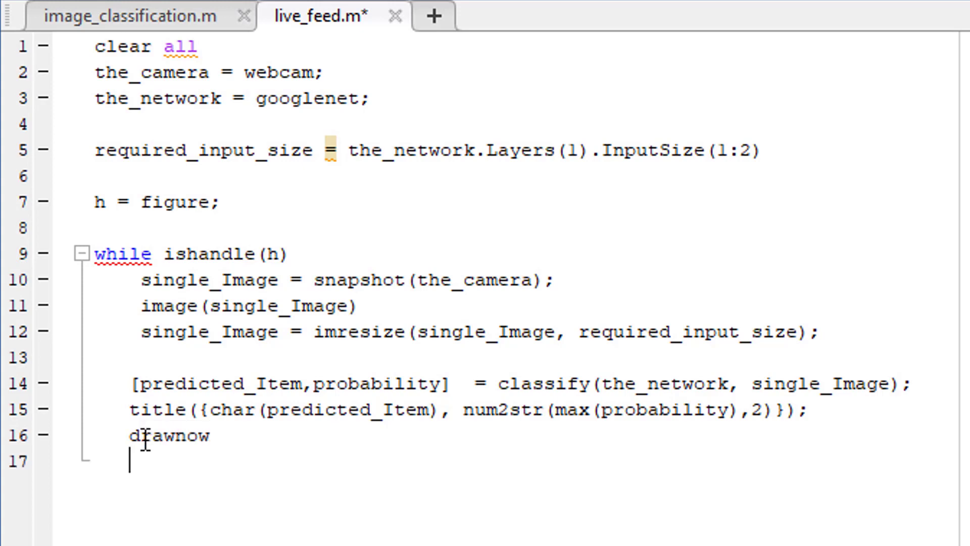
pyautogui.write('end')
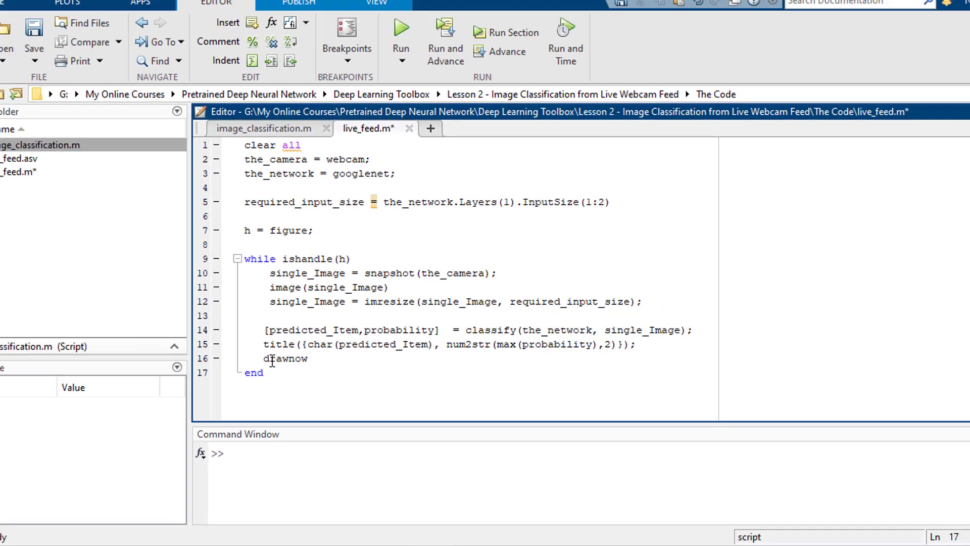
pyautogui.hotkey('ctrl', 's')
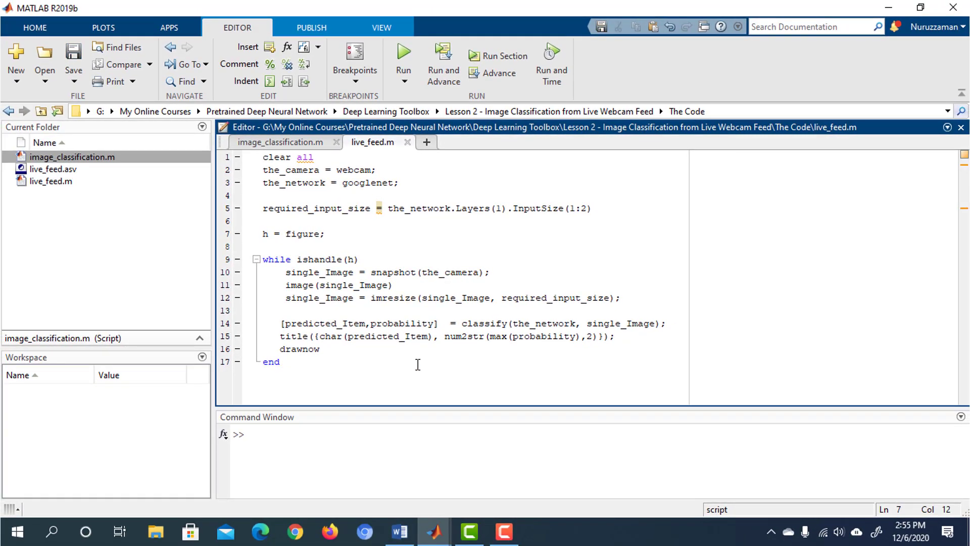
# Run live_feed.m so Figure 1 labels the pen as ballpoint with probability 0.51
pyautogui.click(408, 59)
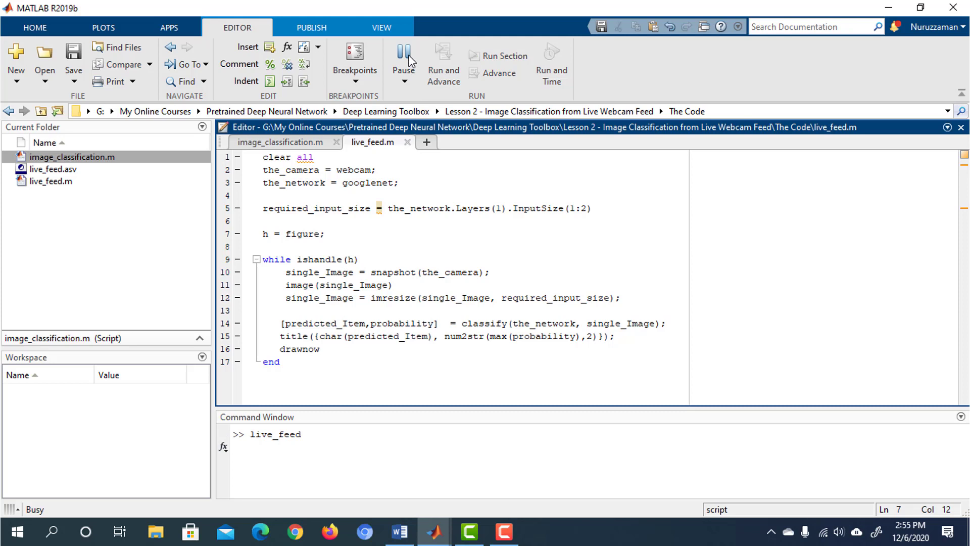